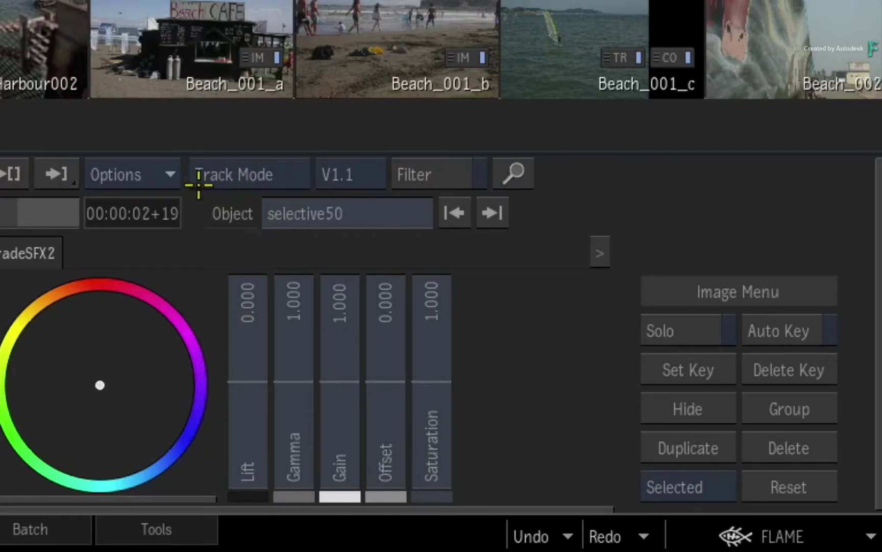
- List all segments of the current version in the storyboard reel
left_click(609, 400)
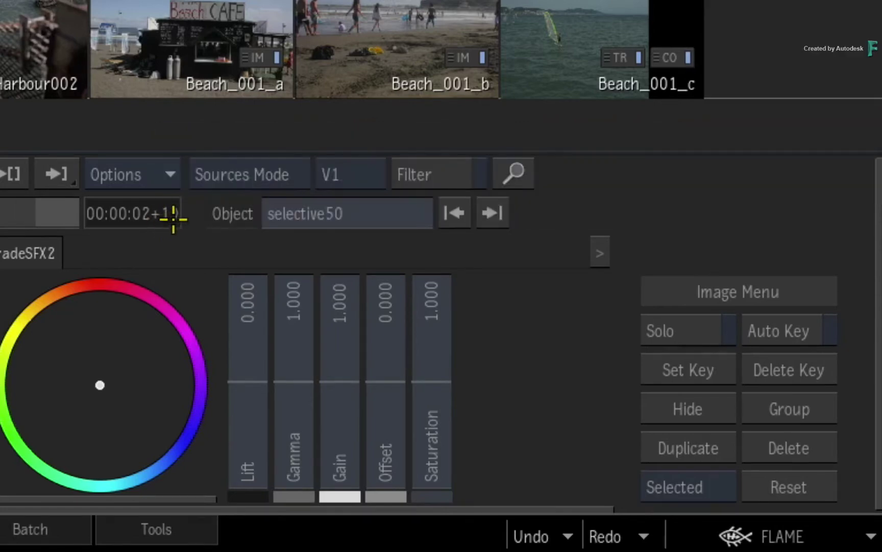
left_click(202, 186)
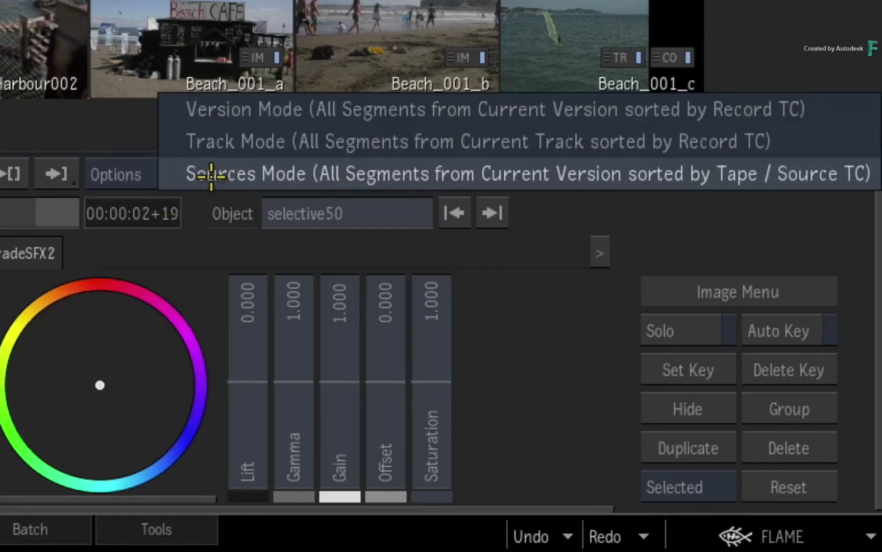
left_click(209, 110)
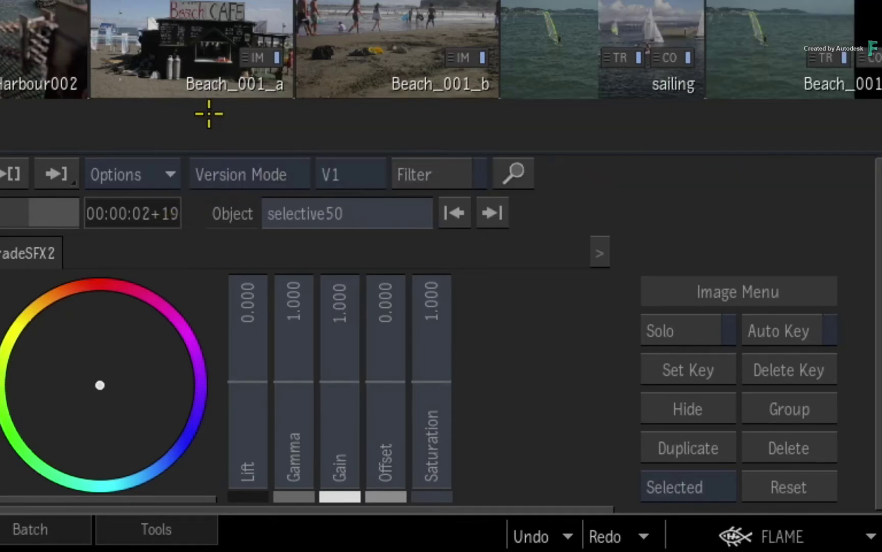
scroll(437, 25, "right", 5)
scroll(441, 49, "right", 3)
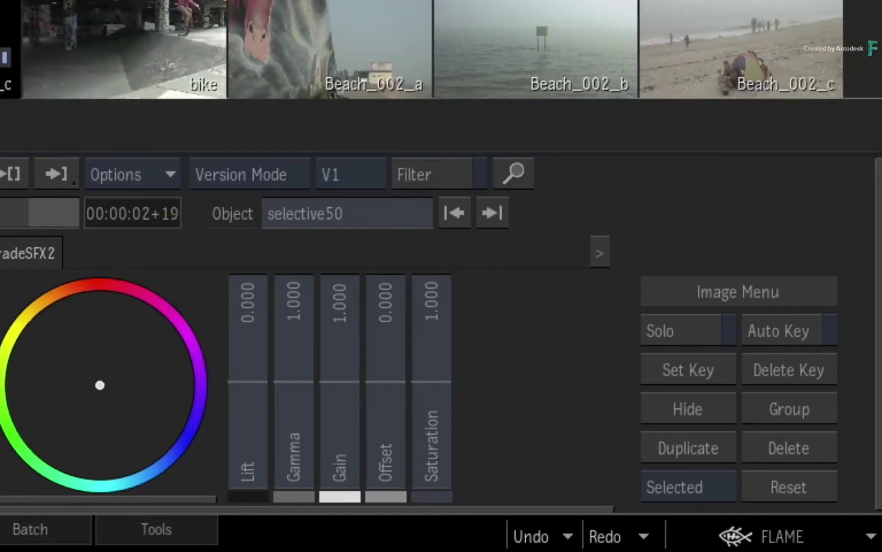
- Sort the reel by tape and source timecode, then return to listing the current track's segments
left_click(246, 176)
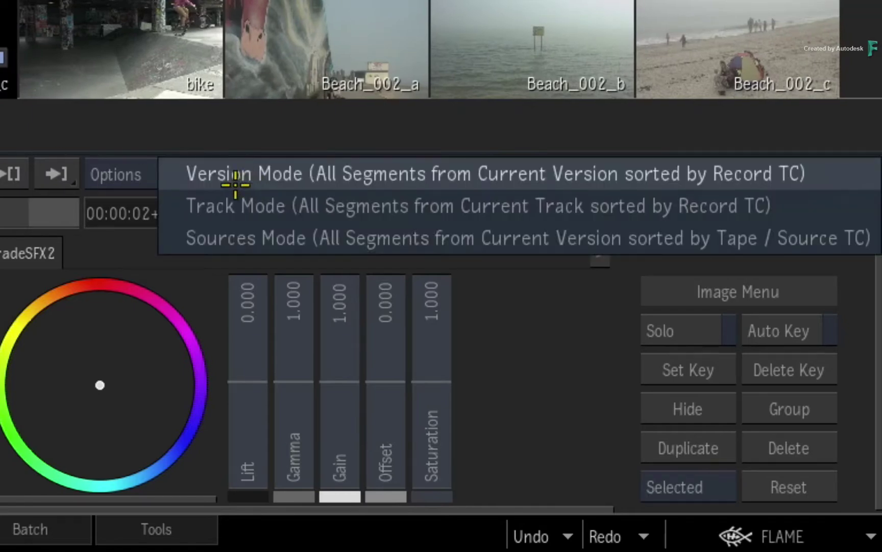
left_click(186, 238)
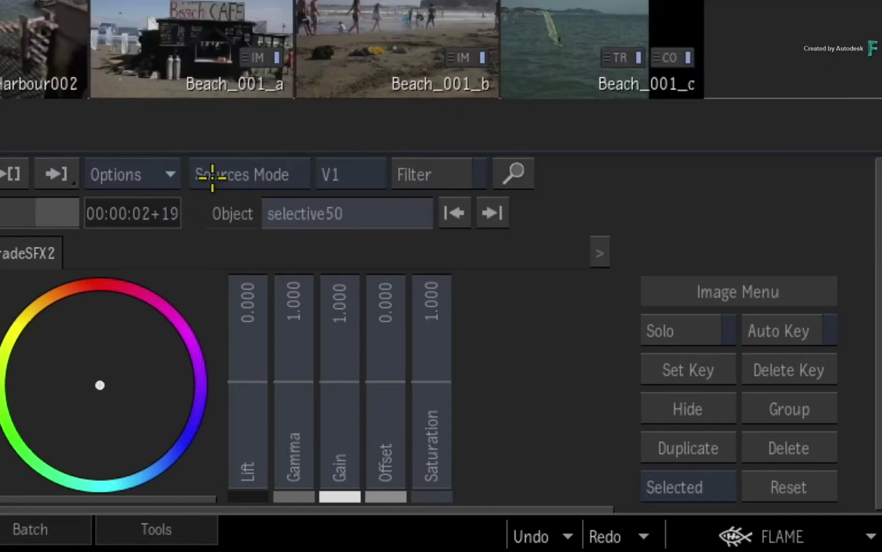
left_click(211, 174)
left_click(210, 143)
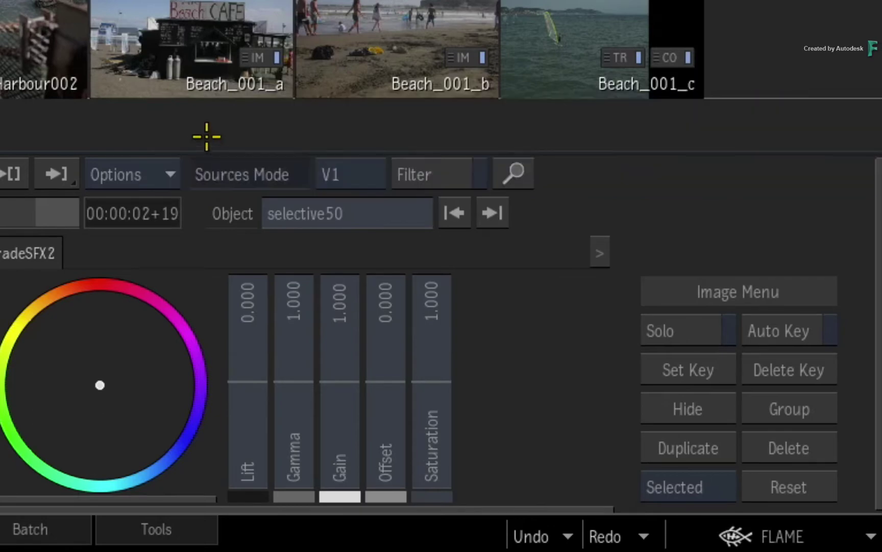
left_click_drag(281, 10, 45, 33)
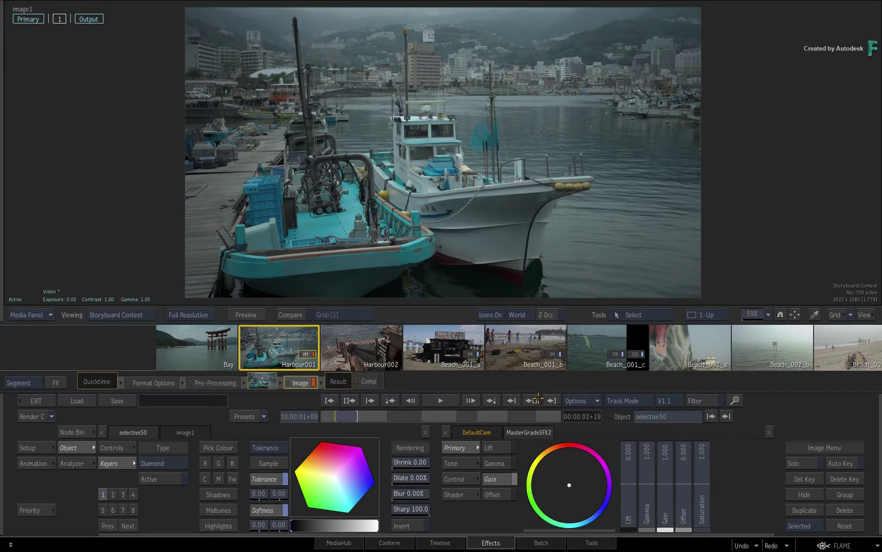
left_click_drag(686, 352, 605, 388)
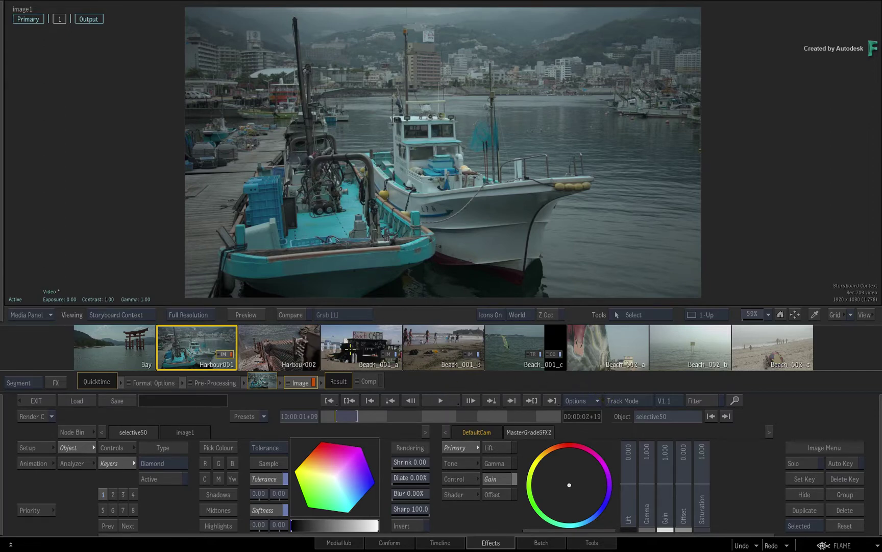
- Keep Track Mode and make Harbour002 the current shot in the viewer
left_click(618, 398)
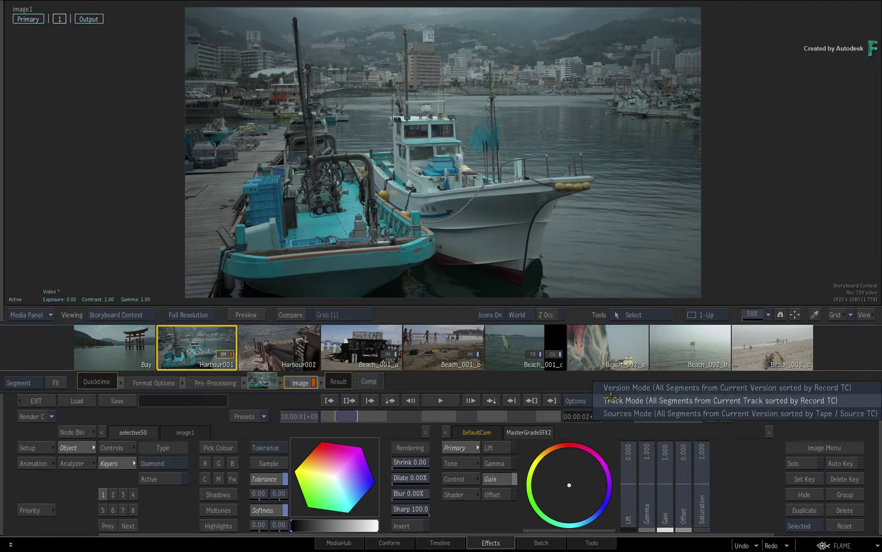
left_click(608, 401)
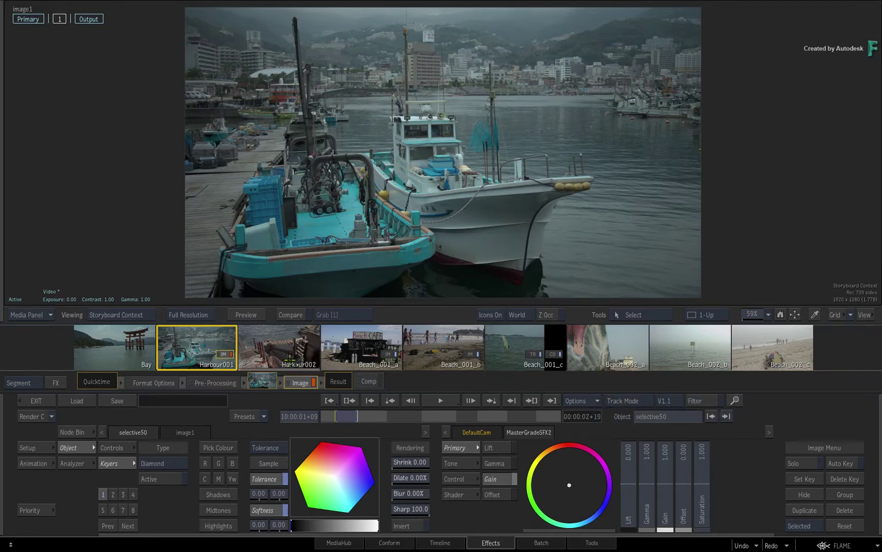
left_click(287, 345)
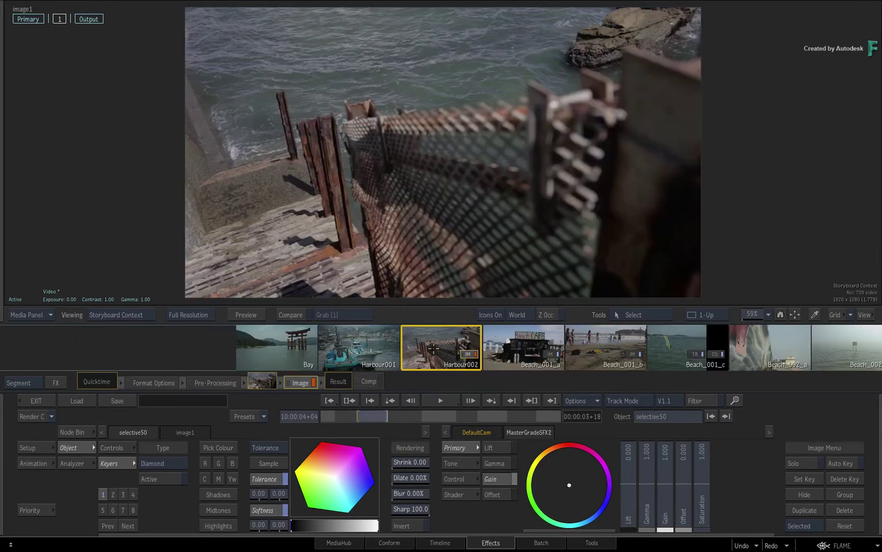
left_click_drag(549, 341, 435, 345)
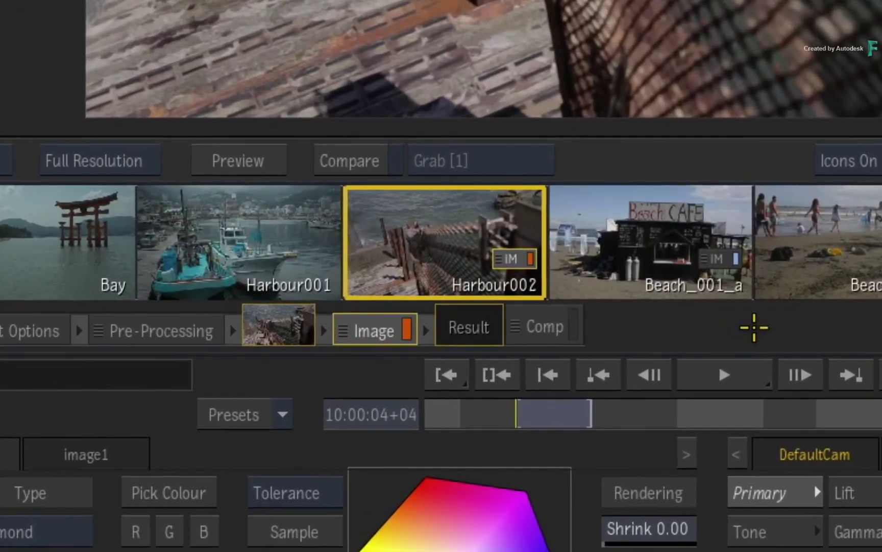
left_click_drag(429, 229, 550, 237)
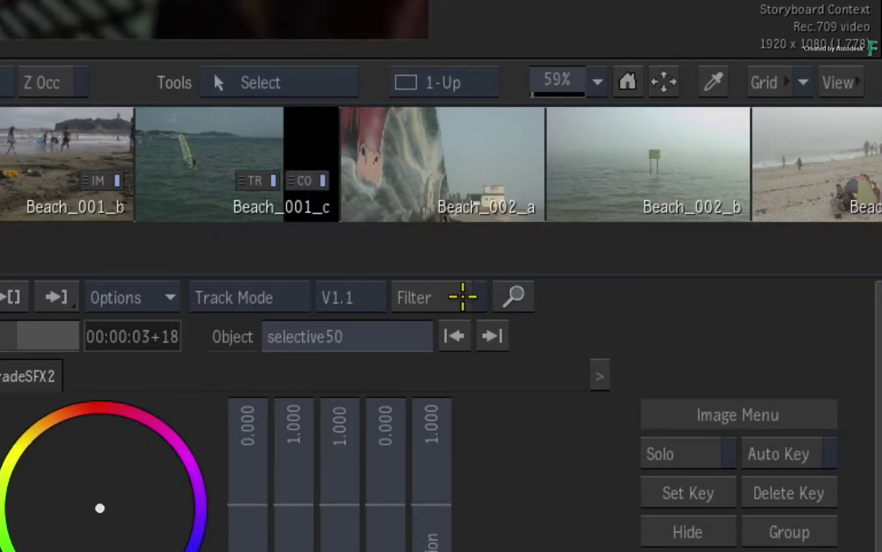
- Filter the reel to Harbour002, scrub its frames, and raise Lift to 0.029 and Gain to 1.107
left_click(704, 400)
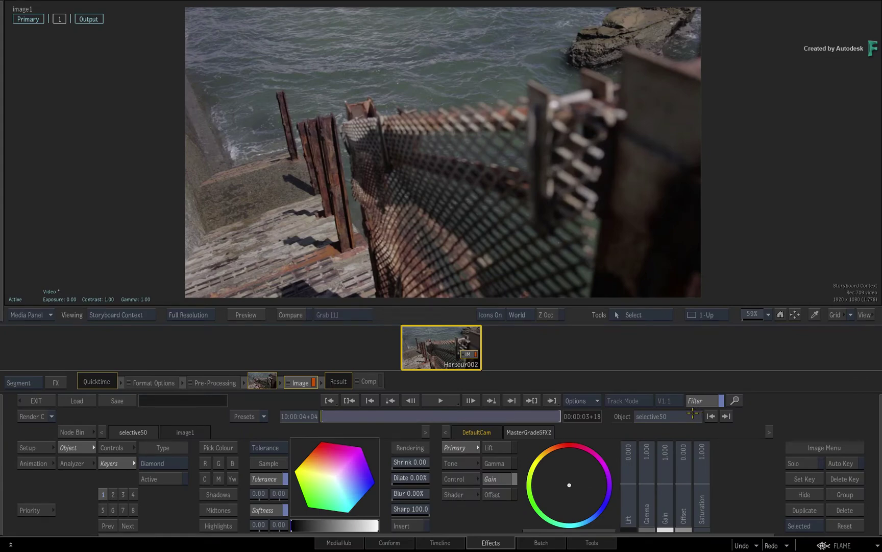
left_click_drag(330, 415, 370, 412)
left_click_drag(632, 483, 669, 454)
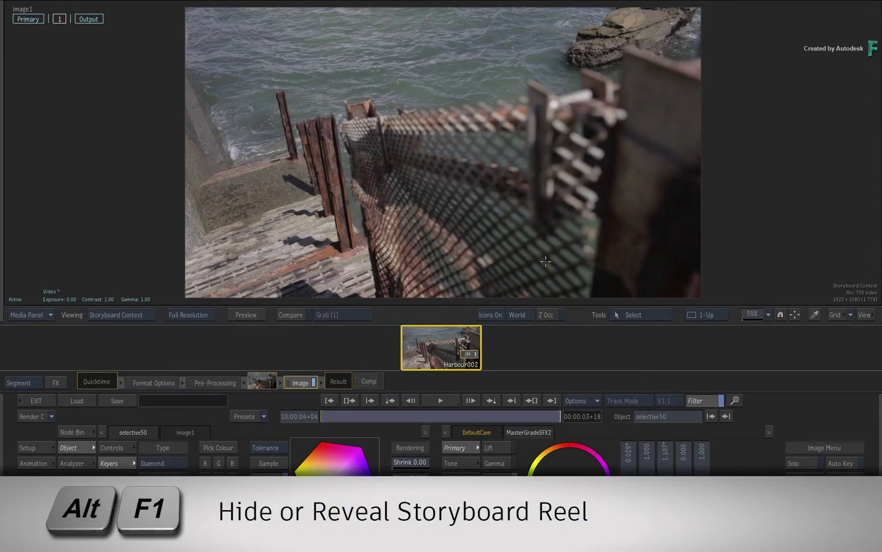
key("alt+F1")
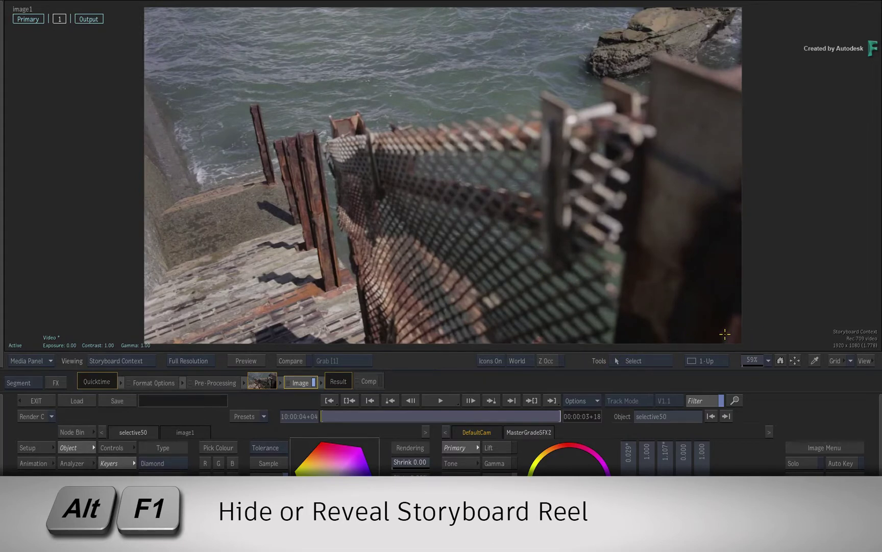
key("alt+F1")
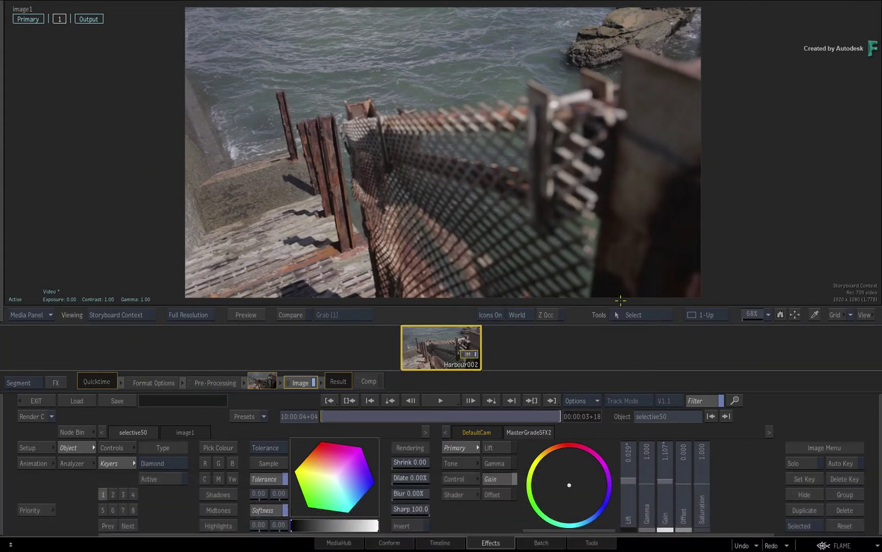
- Unfilter the reel, make Harbour001 current, and add Beach_001_a and Beach_002_a to the selection
left_click(711, 401)
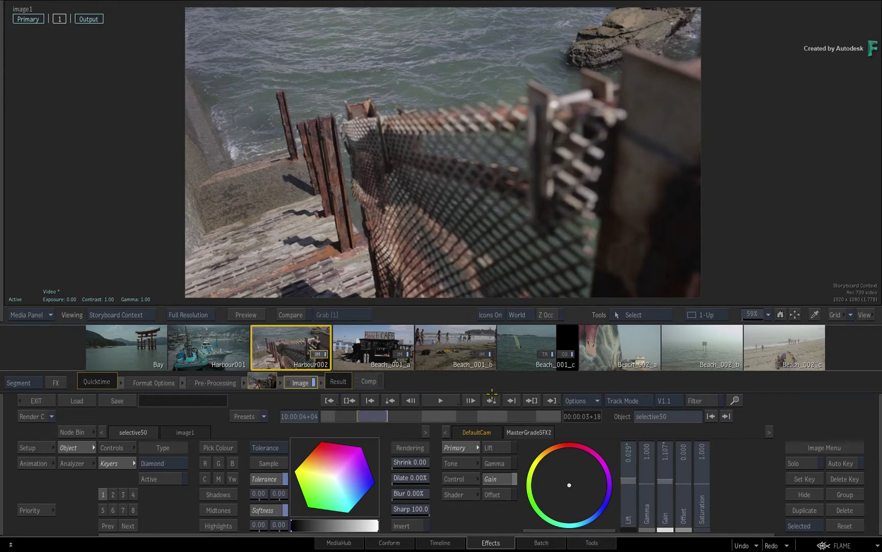
left_click(222, 350)
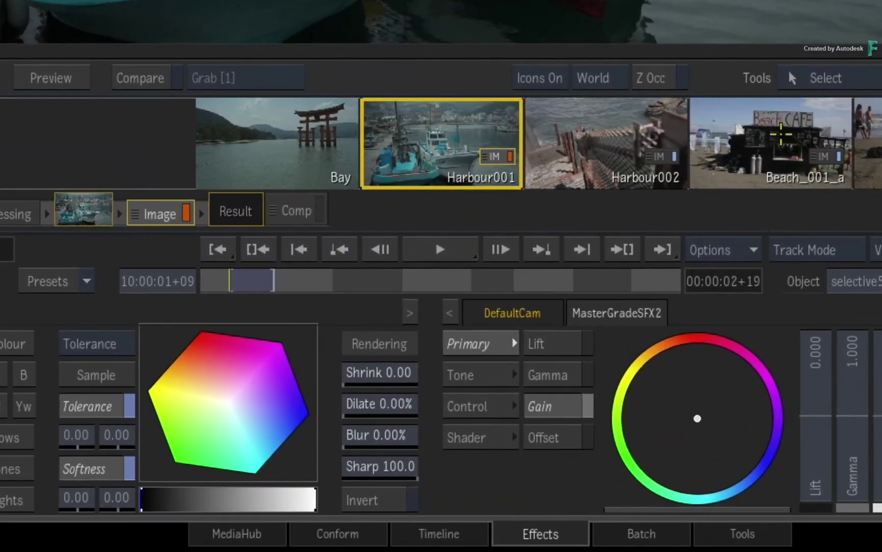
left_click_drag(783, 135, 214, 156)
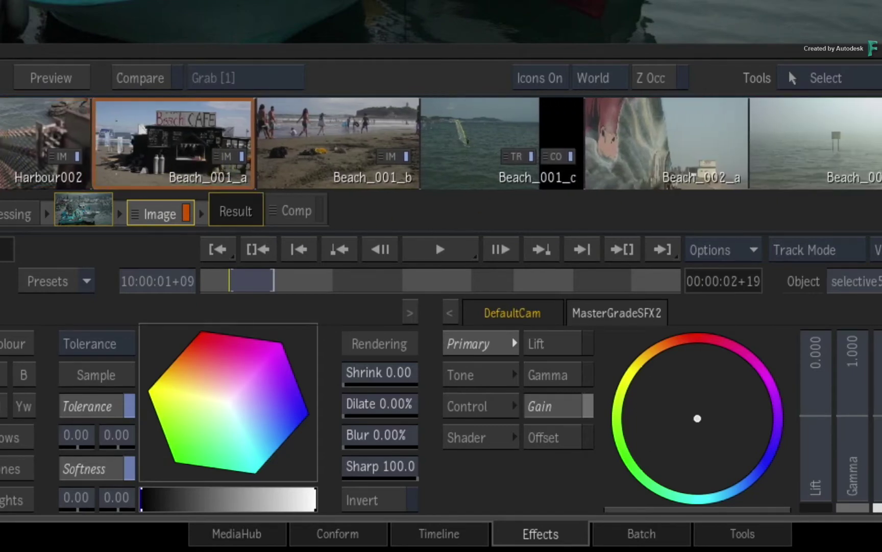
left_click(715, 173)
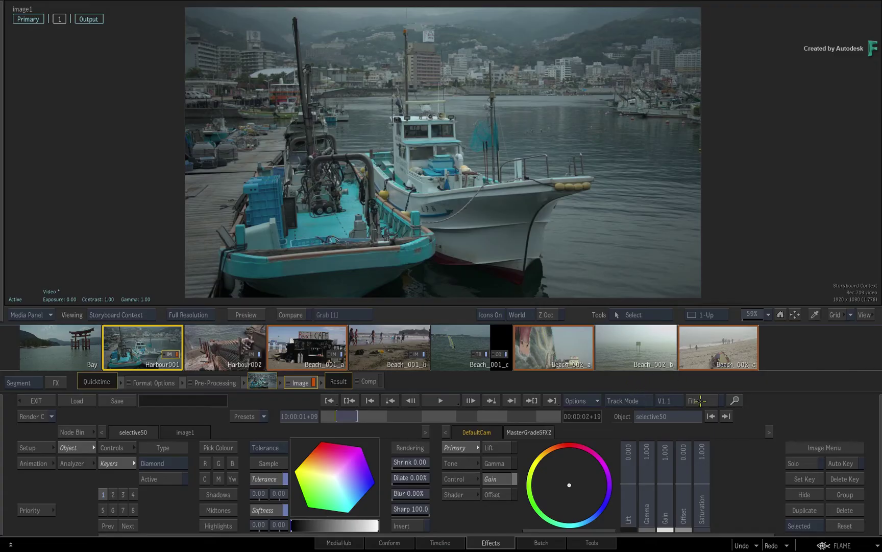
left_click(702, 400)
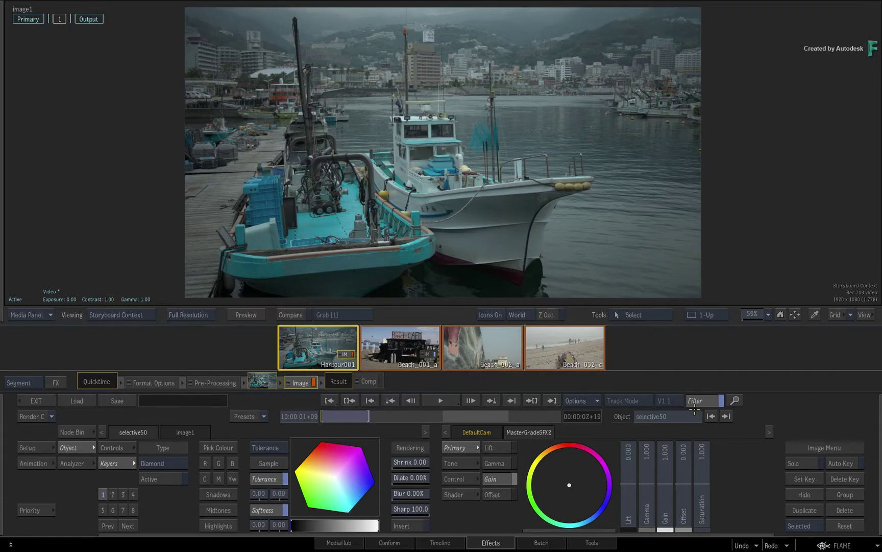
left_click(697, 401)
left_click_drag(704, 346, 465, 375)
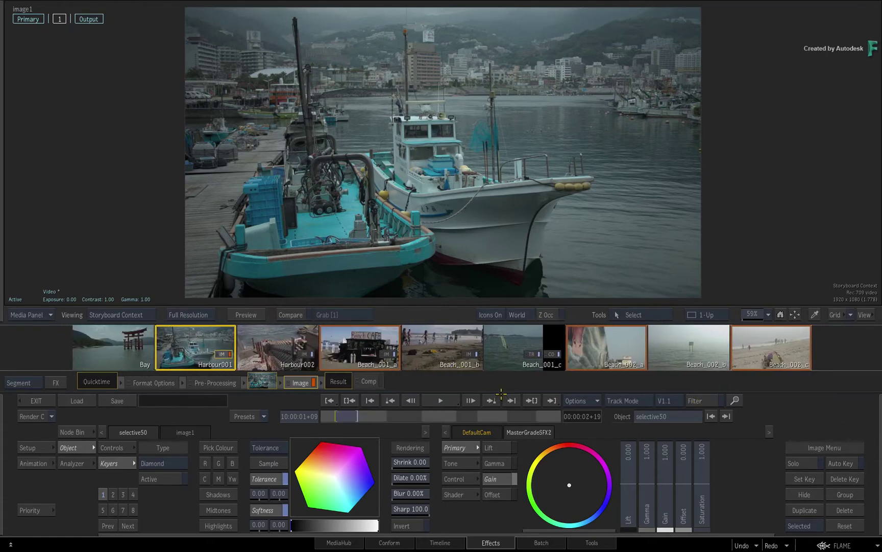
left_click(699, 401)
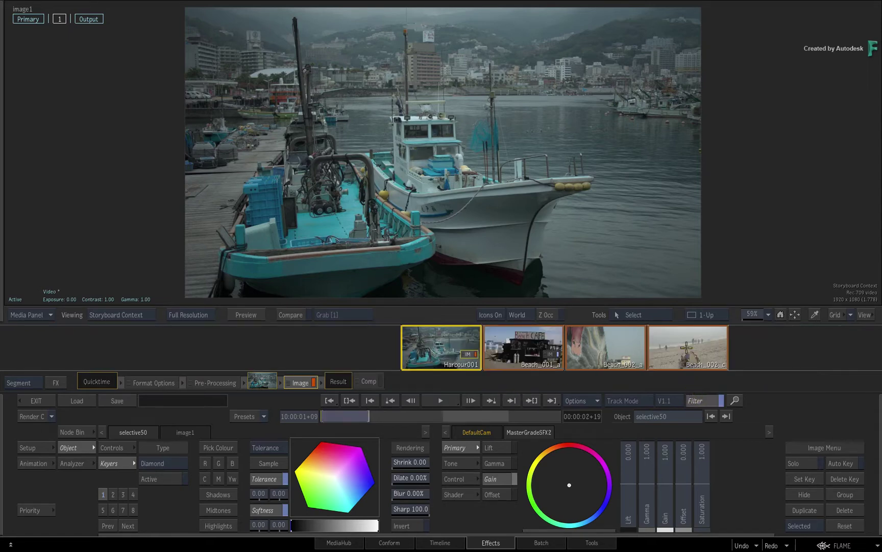
left_click_drag(687, 345, 458, 349)
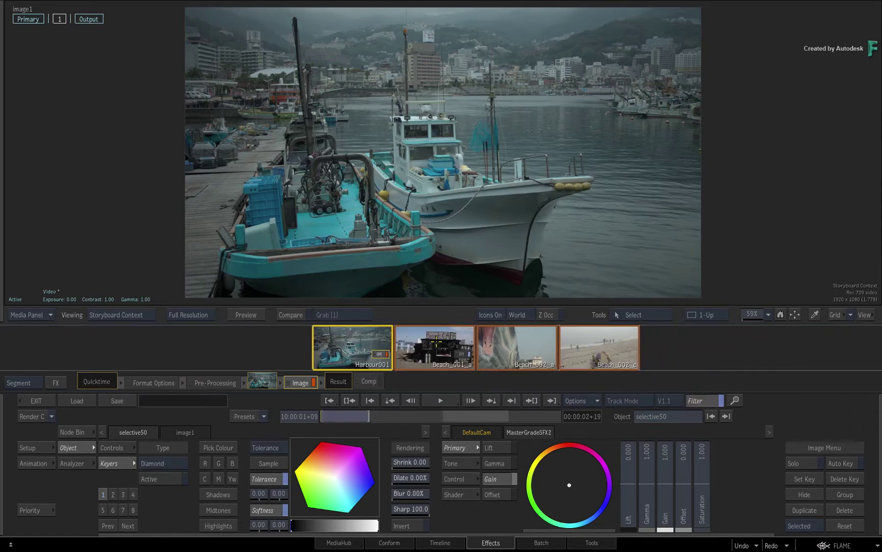
left_click(436, 342)
left_click(536, 354)
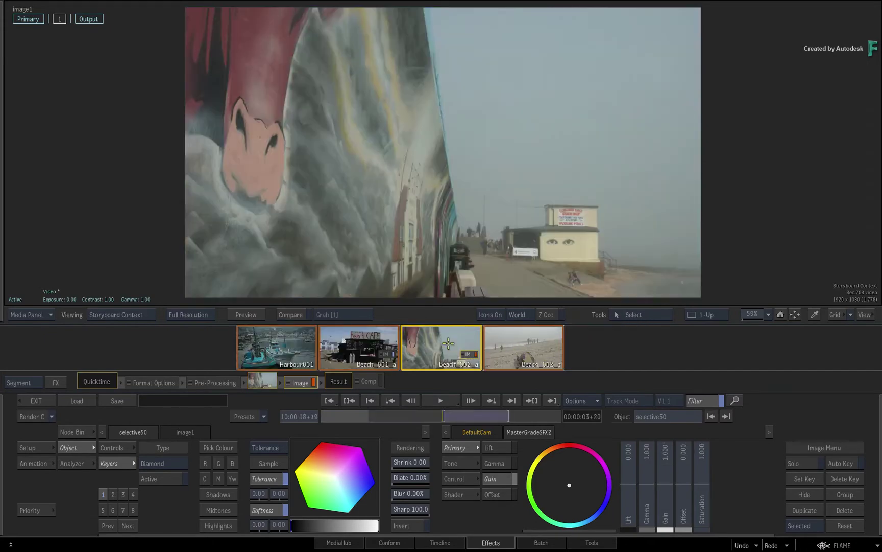
left_click(373, 351)
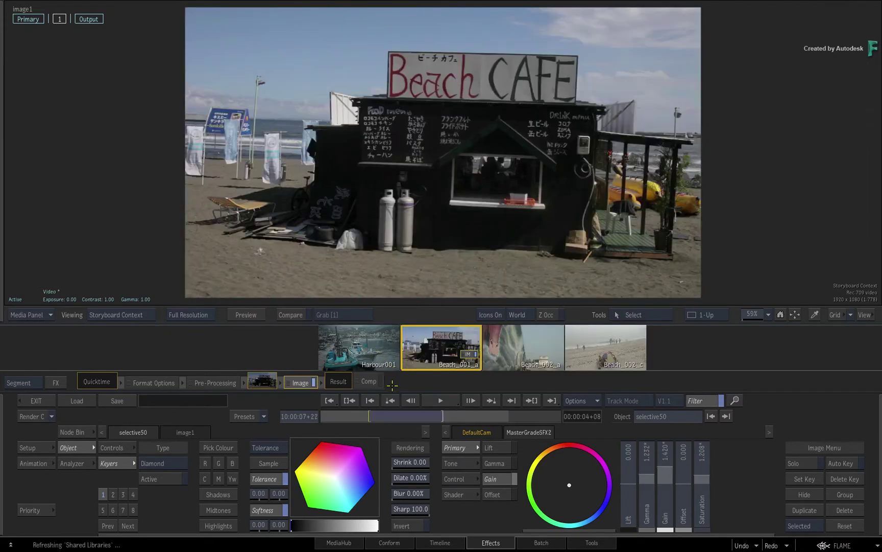
left_click(371, 400)
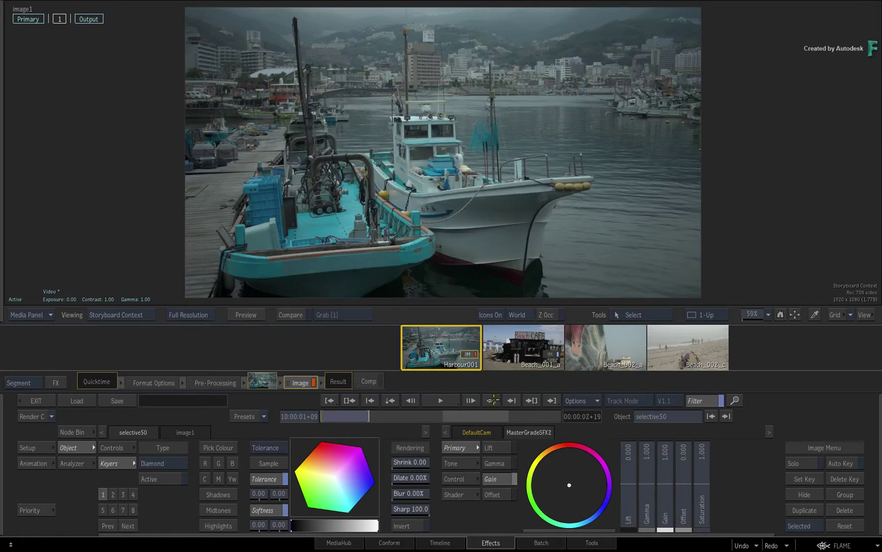
left_click(511, 401)
left_click(511, 401)
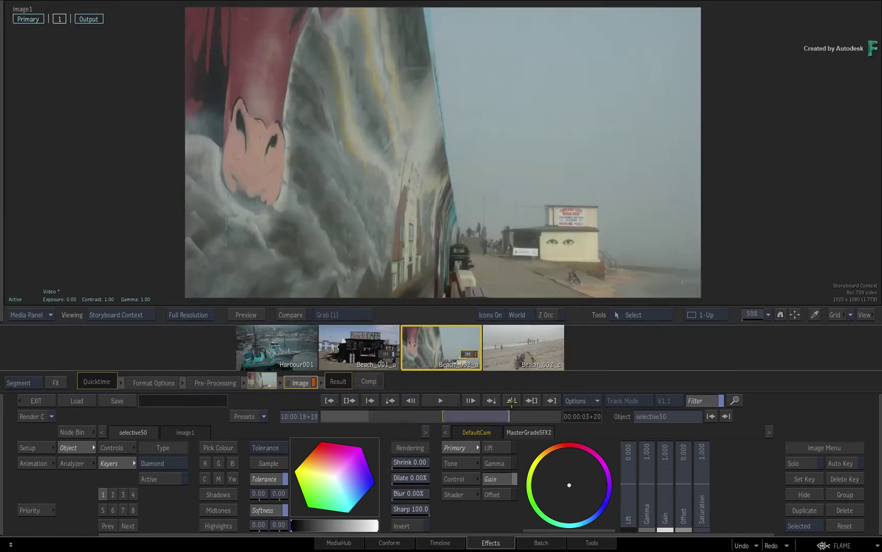
left_click(511, 400)
left_click(371, 400)
left_click(370, 400)
left_click(370, 400)
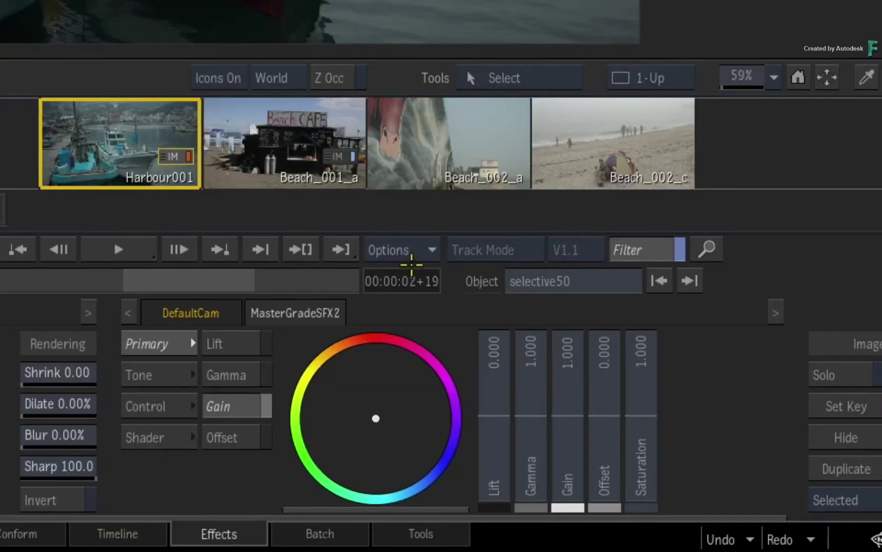
left_click(591, 399)
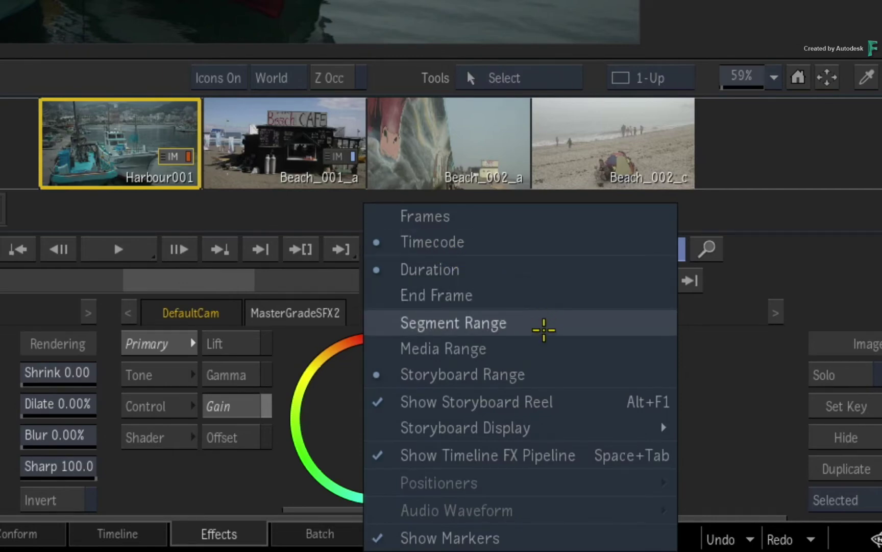
left_click(544, 330)
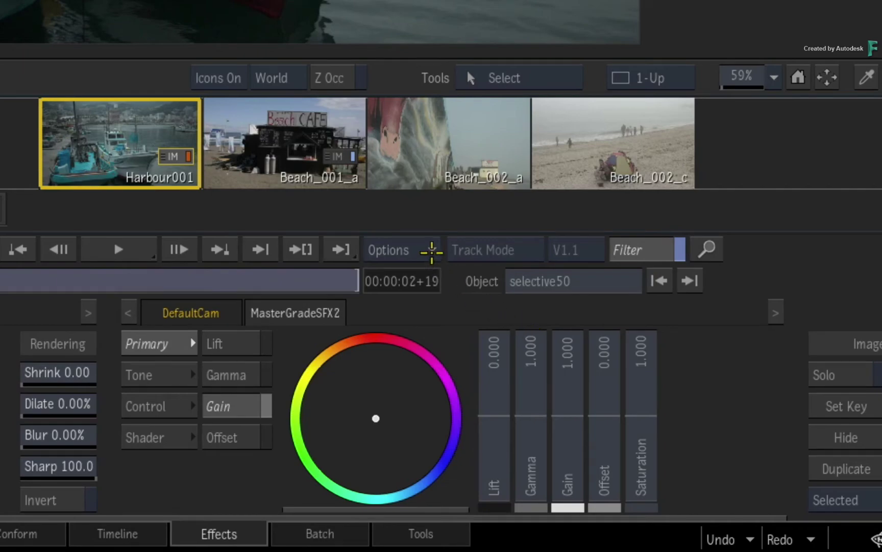
left_click(432, 249)
left_click(443, 372)
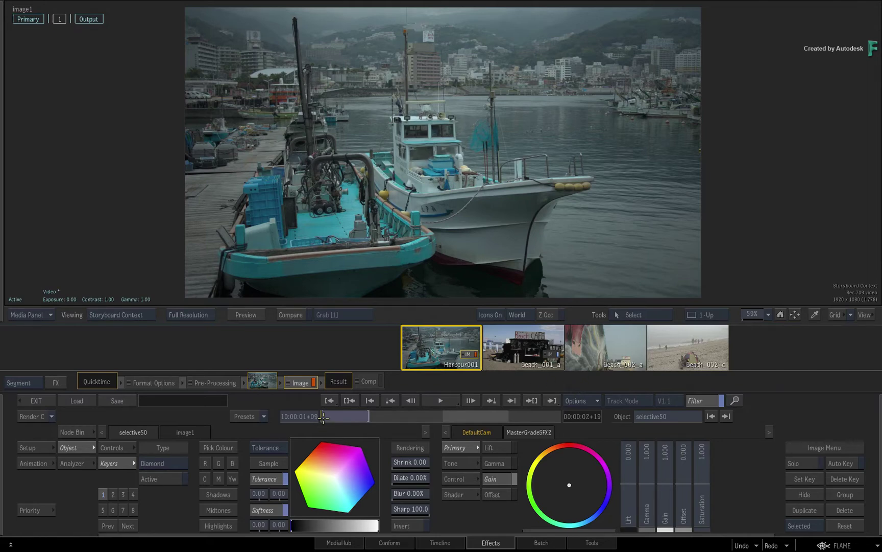
- Scrub forward into Beach_001_a and set the viewer to Storyboard Context
left_click_drag(324, 416, 402, 410)
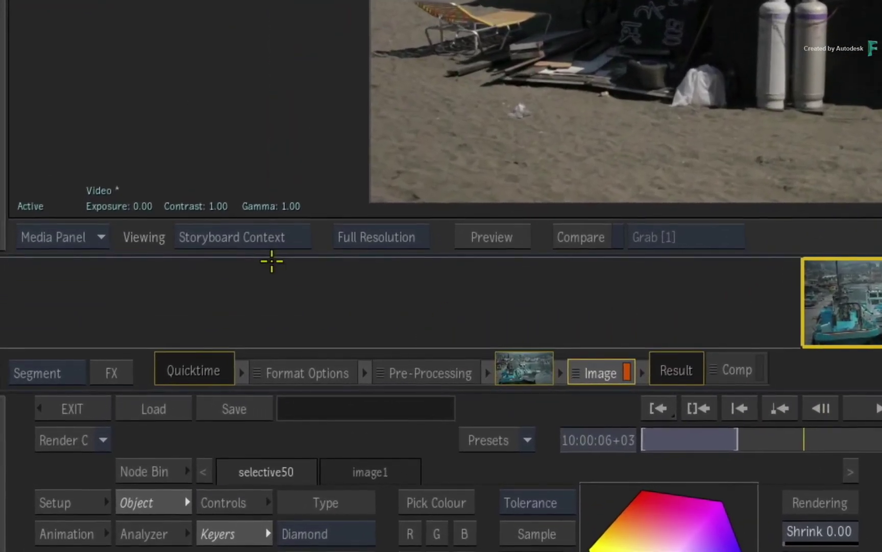
left_click(295, 236)
mouse_move(357, 367)
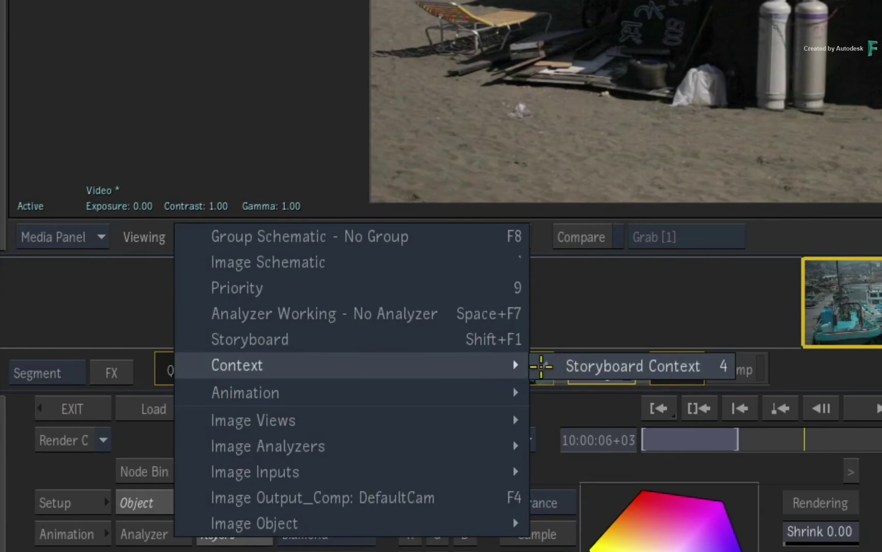
left_click(542, 365)
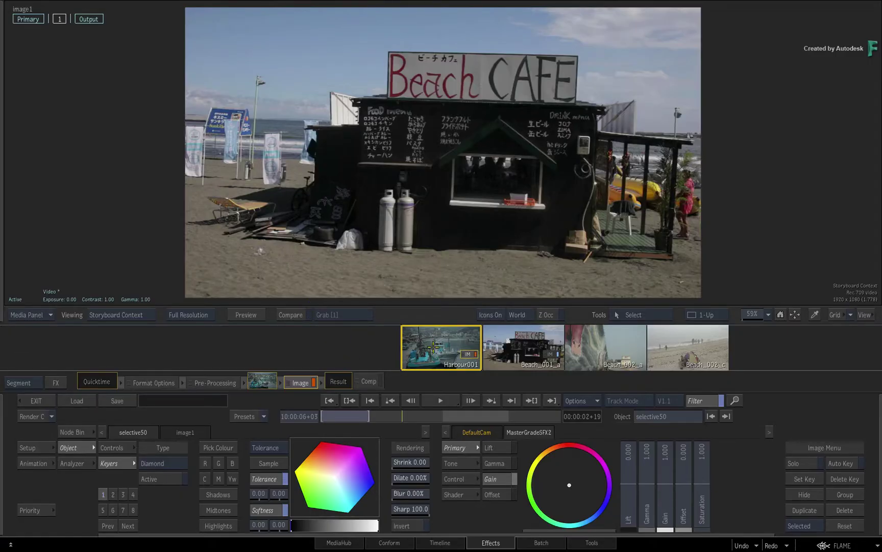
- Lower Beach_001_a's Gain from 1.420 to 1.400, then select the Beach_002_c and Beach_002_a segments
left_click(513, 344)
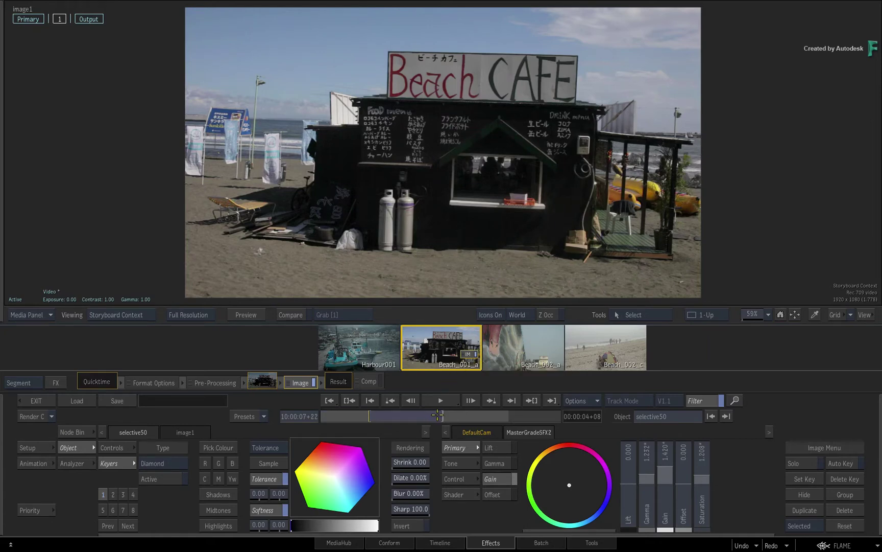
left_click_drag(670, 469, 672, 473)
left_click(531, 346)
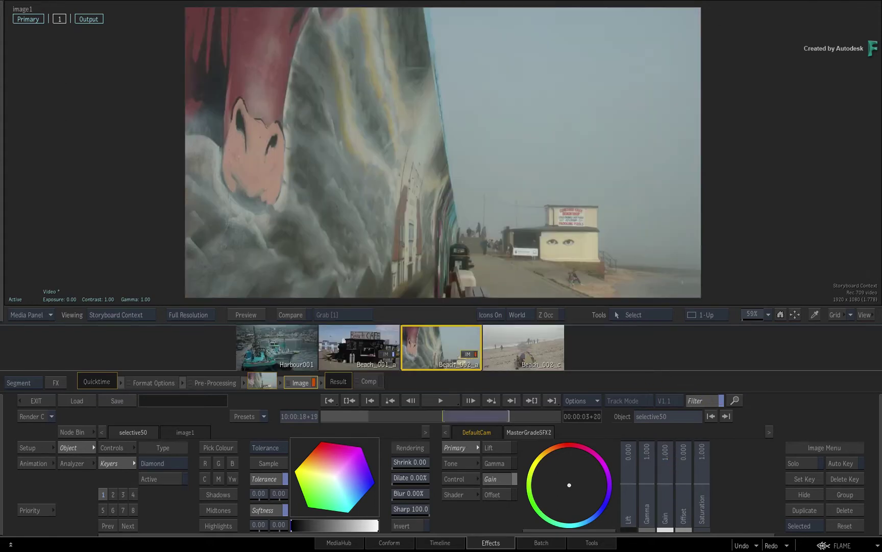
left_click(521, 346)
left_click(382, 351)
- Toggle the reel Filter on and off, leaving every clip shown
left_click(708, 401)
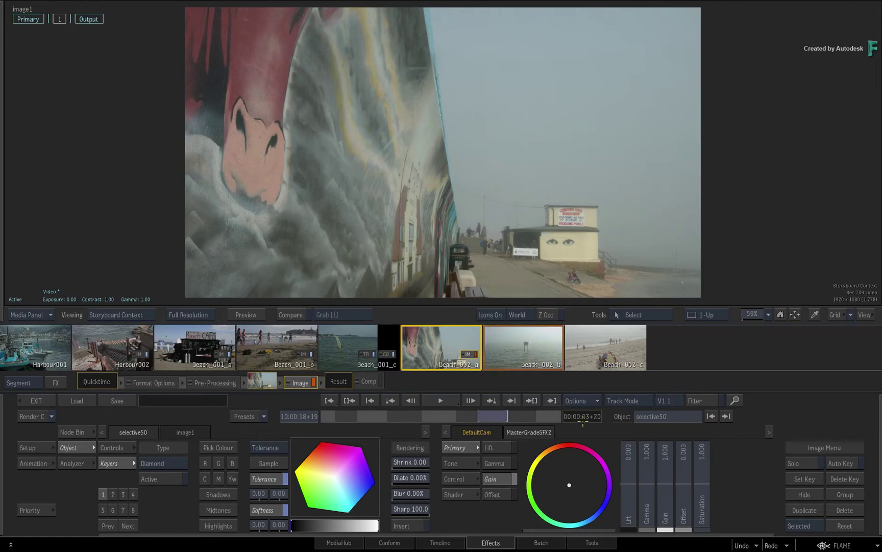
left_click(705, 401)
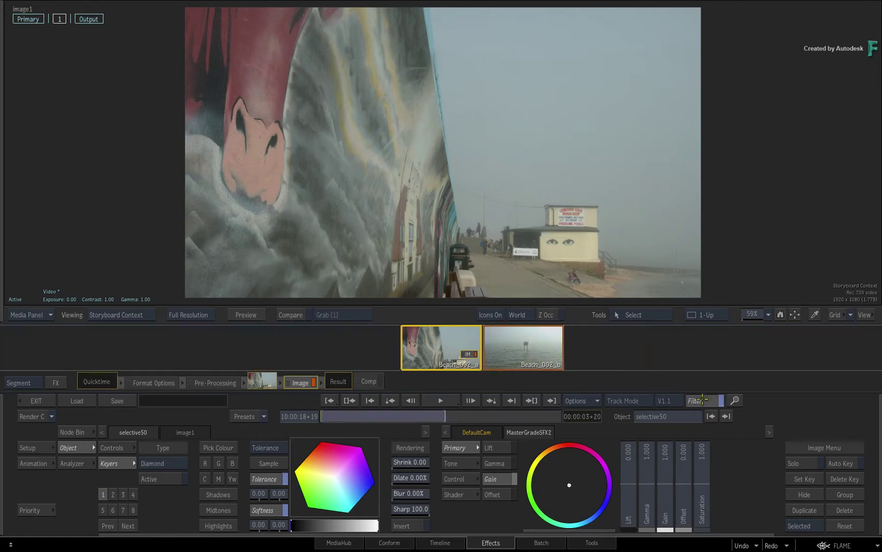
left_click_drag(511, 342, 454, 341)
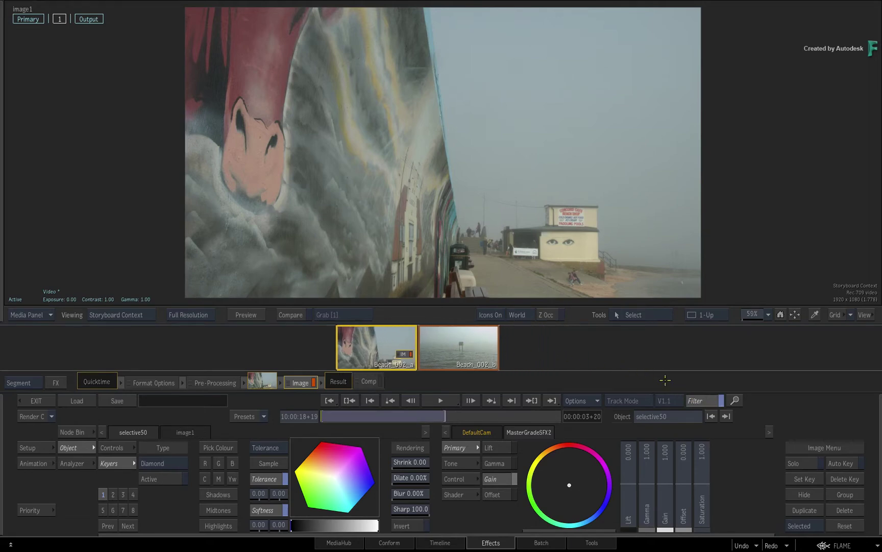
left_click(702, 400)
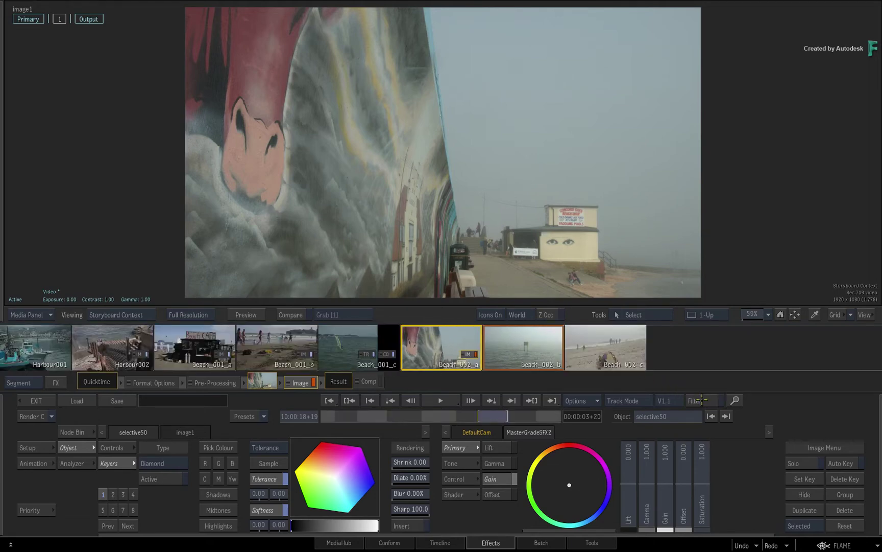
- Select the Beach_001_a, Harbour002 and Beach_001_b segments
left_click(200, 342)
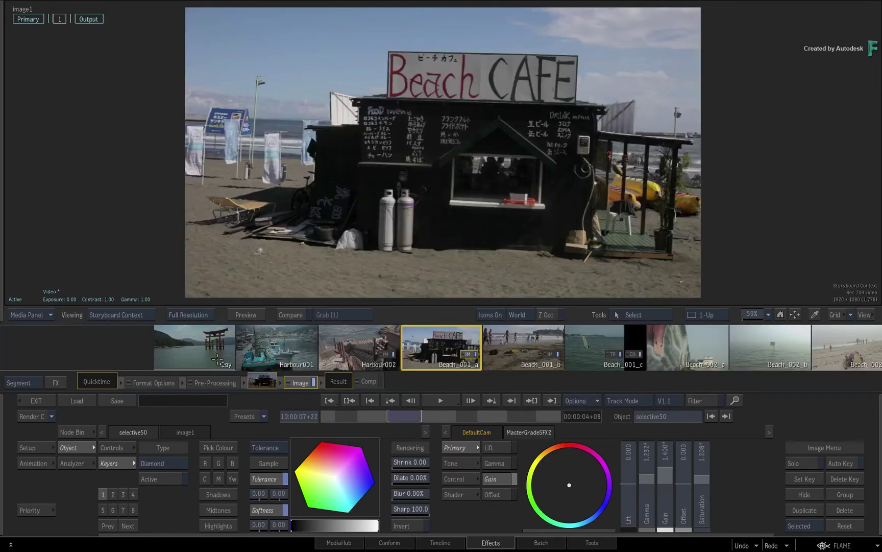
left_click(358, 352, "ctrl")
left_click(529, 350)
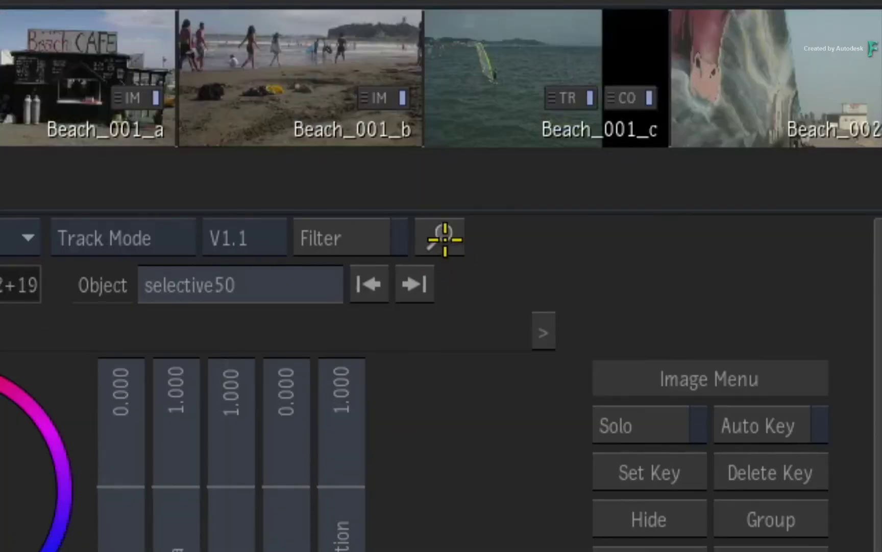
- In Find and Select in Timeline, load criteria from the selection, match Tape only, and drop the Image effect
left_click(441, 236)
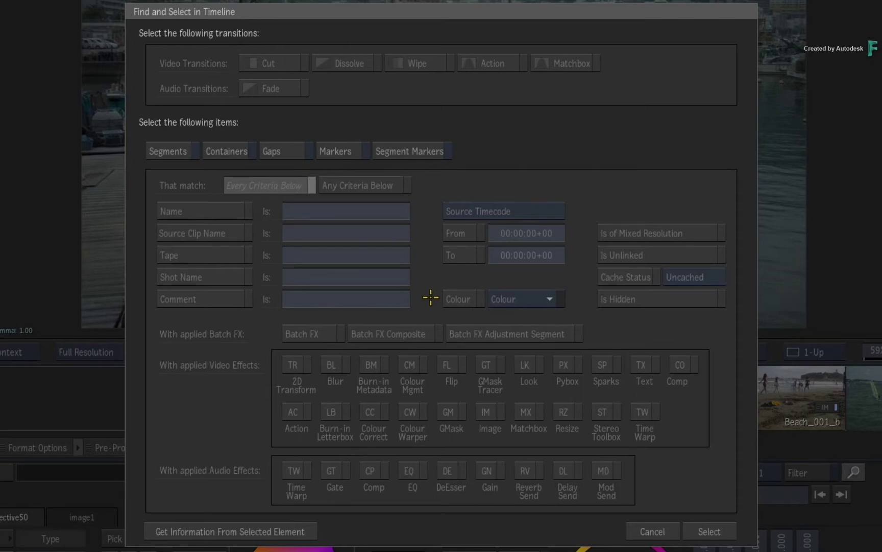
left_click(246, 530)
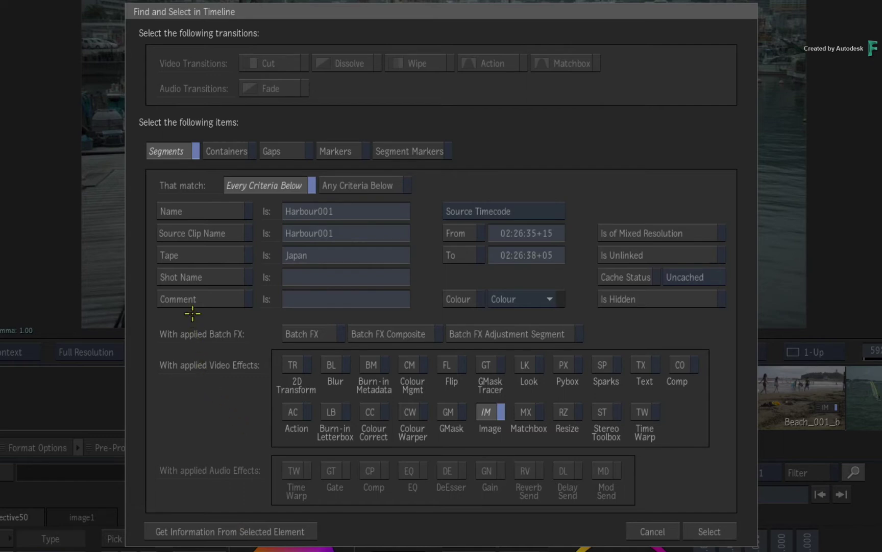
left_click(220, 262)
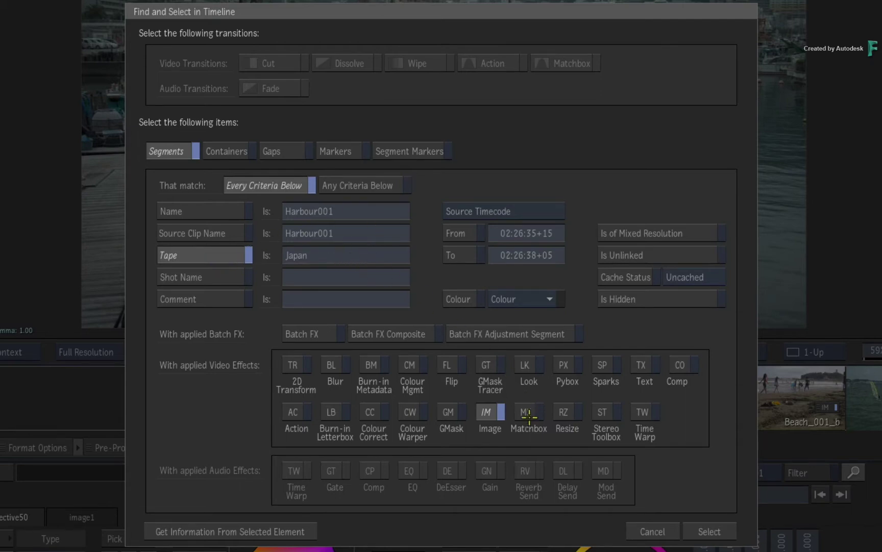
left_click(487, 413)
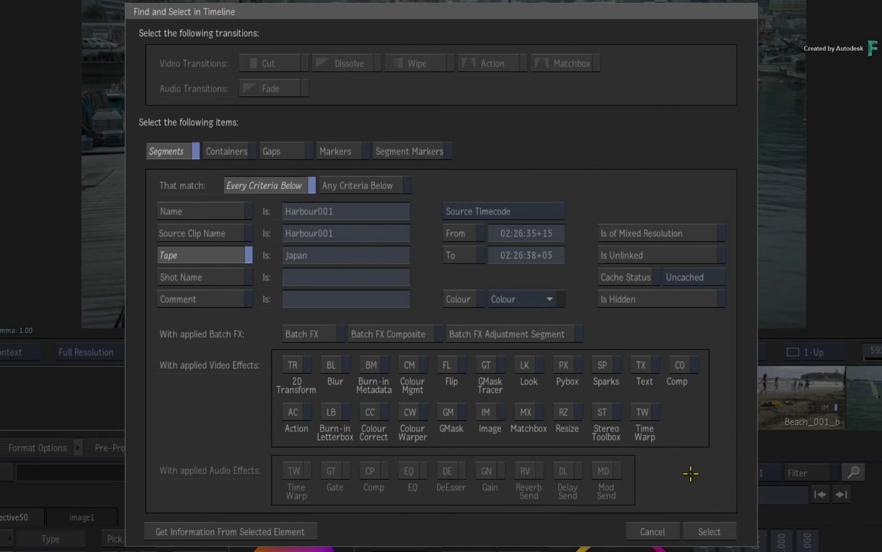
- Select all segments on tape Japan and filter the reel to that search selection
left_click(708, 531)
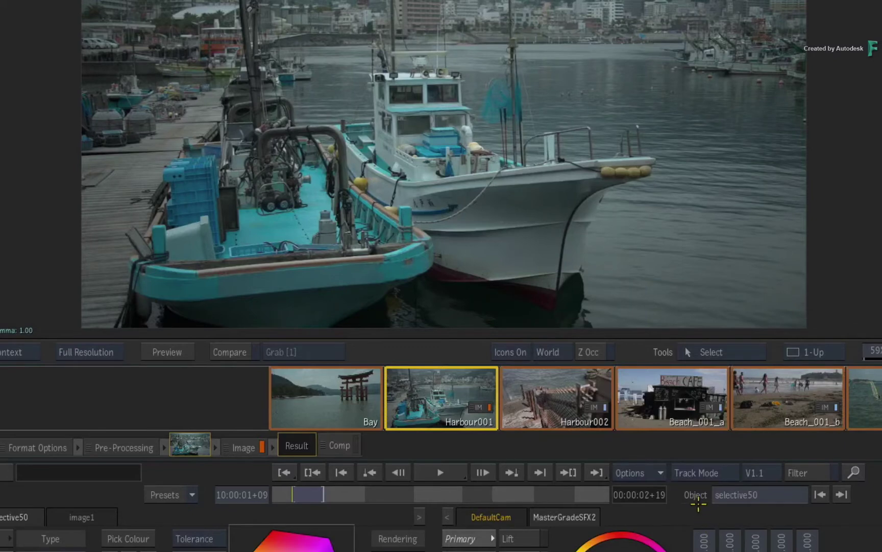
left_click_drag(694, 400, 361, 407)
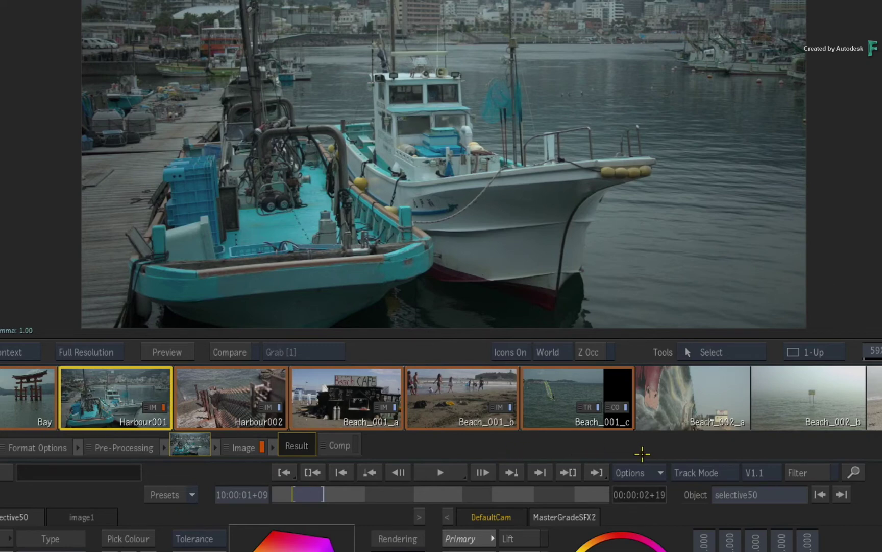
left_click(811, 473)
- Make Harbour002 current and grade it with Lift 0.005 and Gain 1.237
left_click_drag(798, 391, 624, 403)
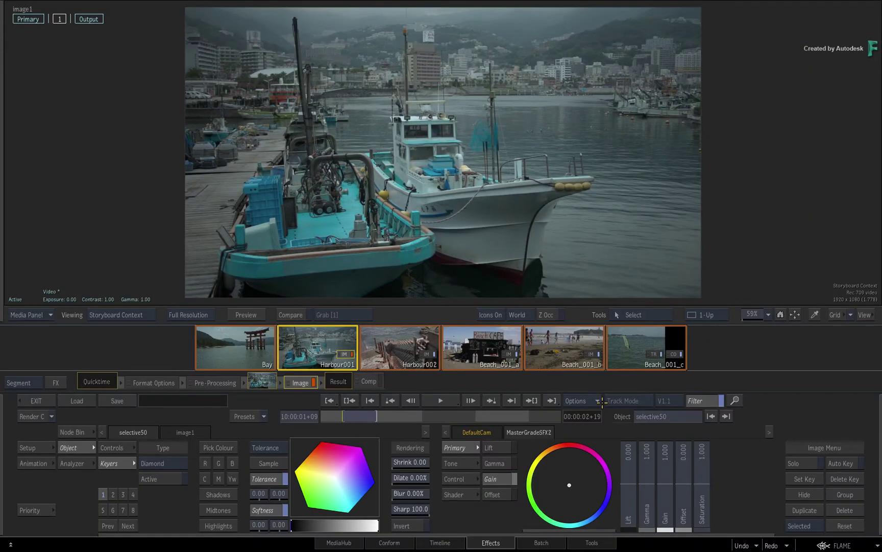
left_click(406, 338)
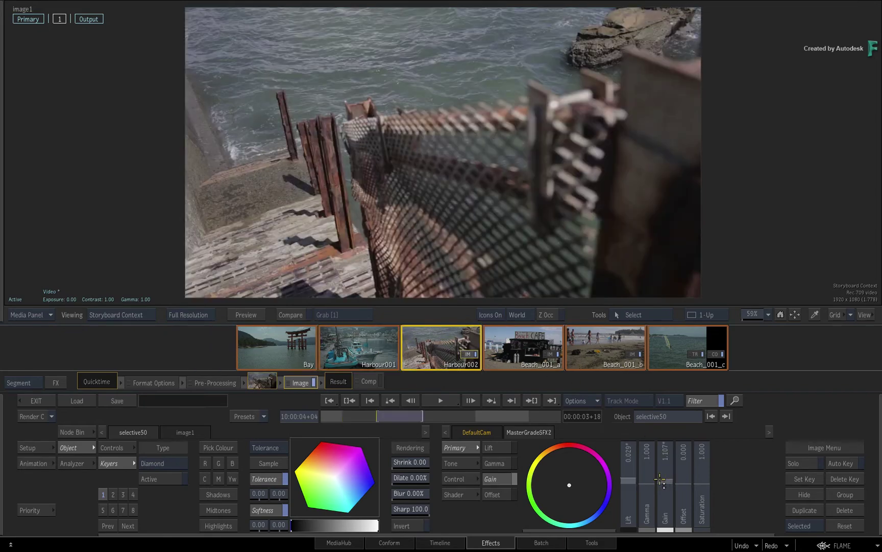
left_click_drag(632, 481, 664, 453)
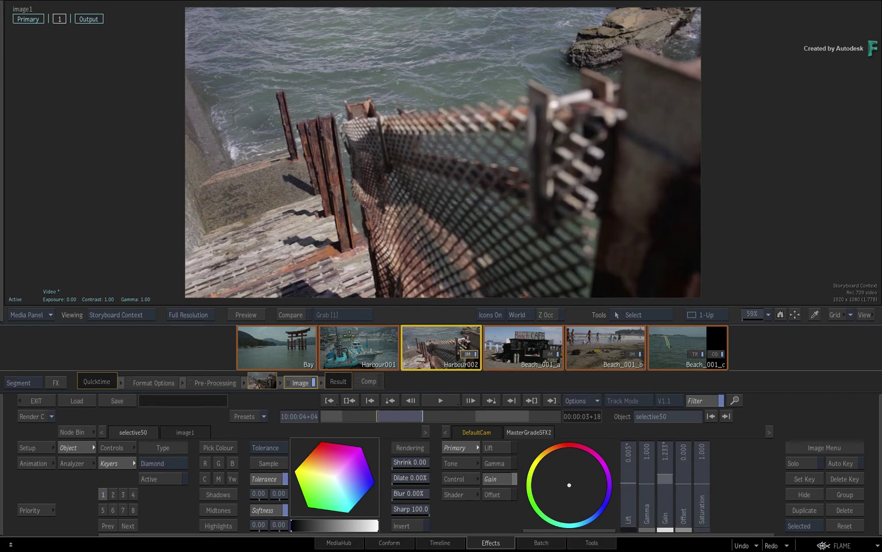
- Make Bay the current shot, then toggle Markers and Segment Markers in Find and Select and cancel
left_click(281, 345)
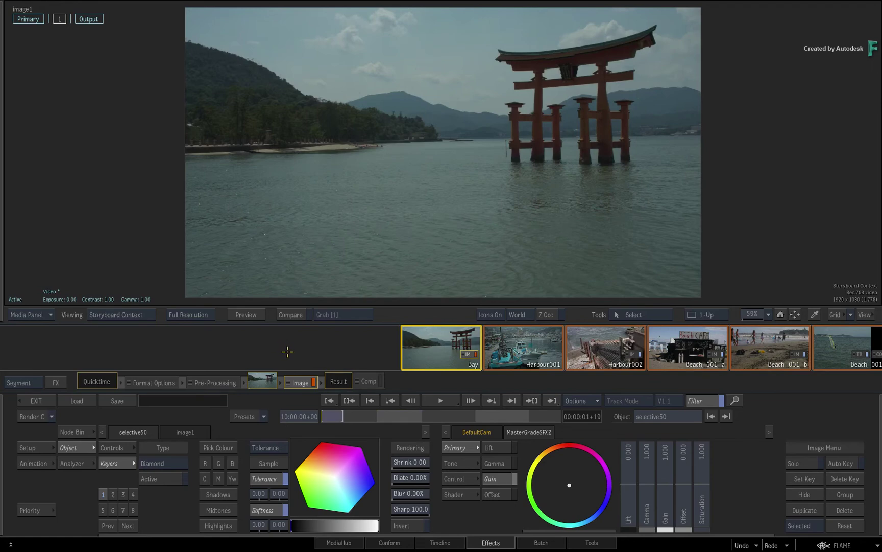
left_click_drag(450, 348, 294, 352)
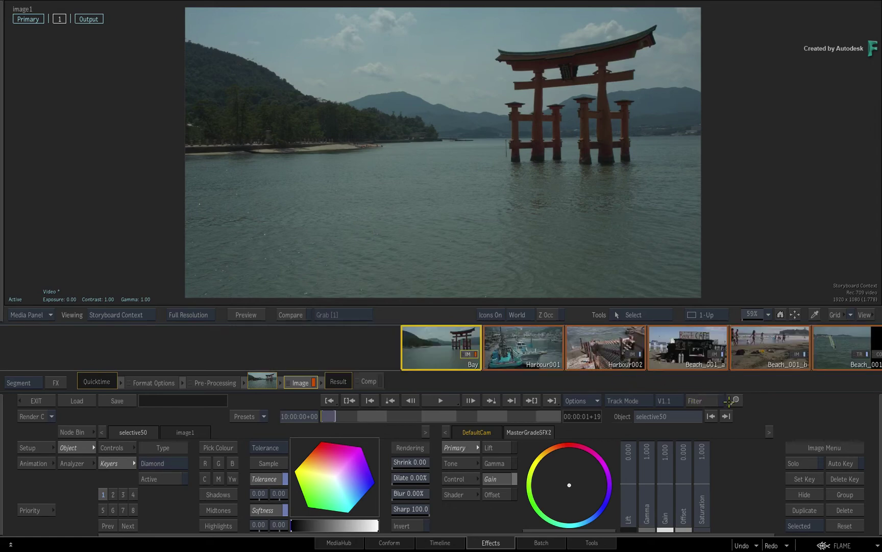
left_click(735, 400)
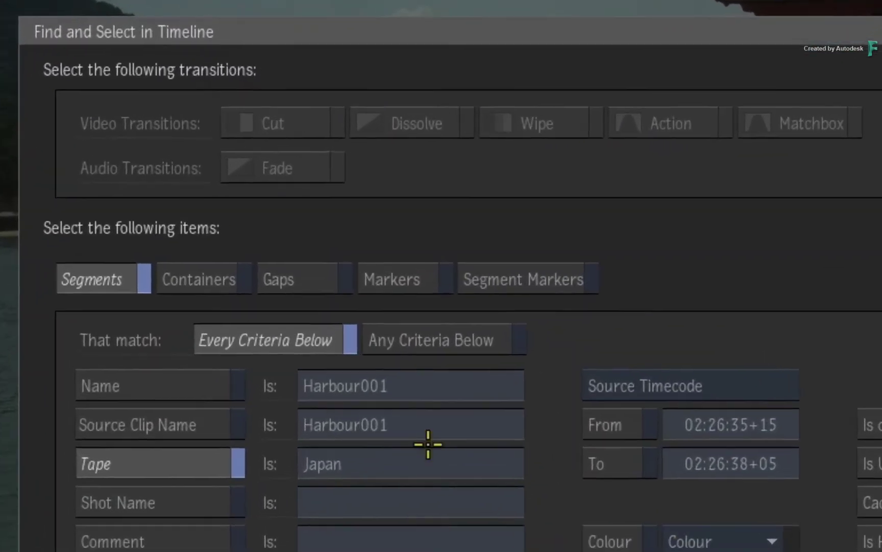
left_click(390, 280)
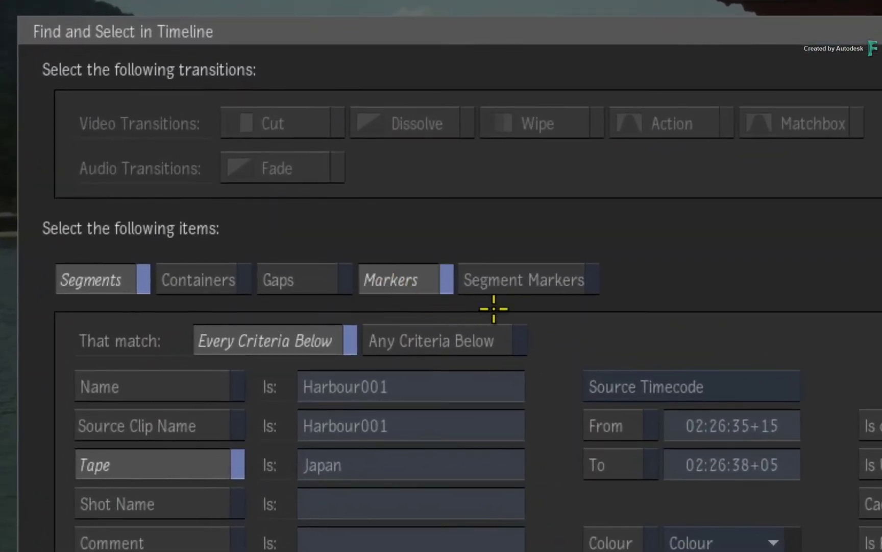
left_click(536, 285)
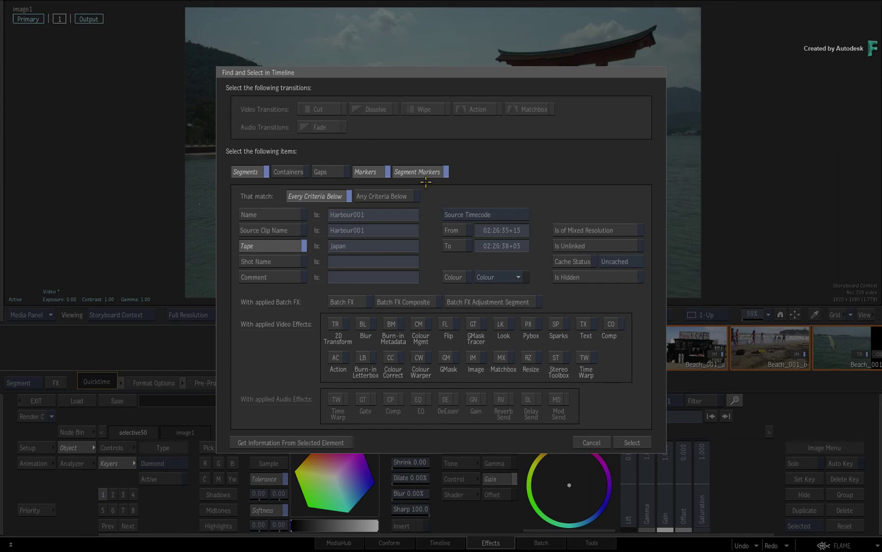
left_click(418, 172)
left_click(375, 166)
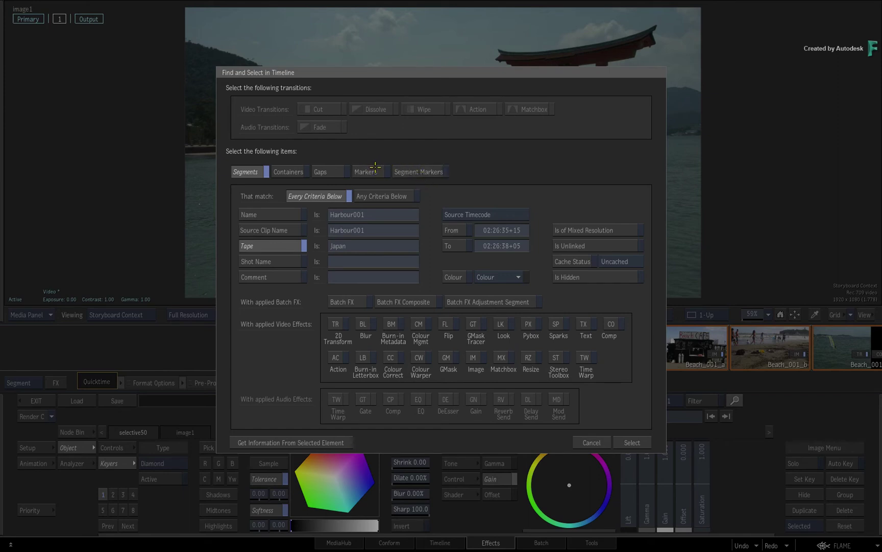
left_click(593, 442)
- On the World Water timeline, enable Markers and Segment Markers in Find and Select, then cancel
left_click(450, 542)
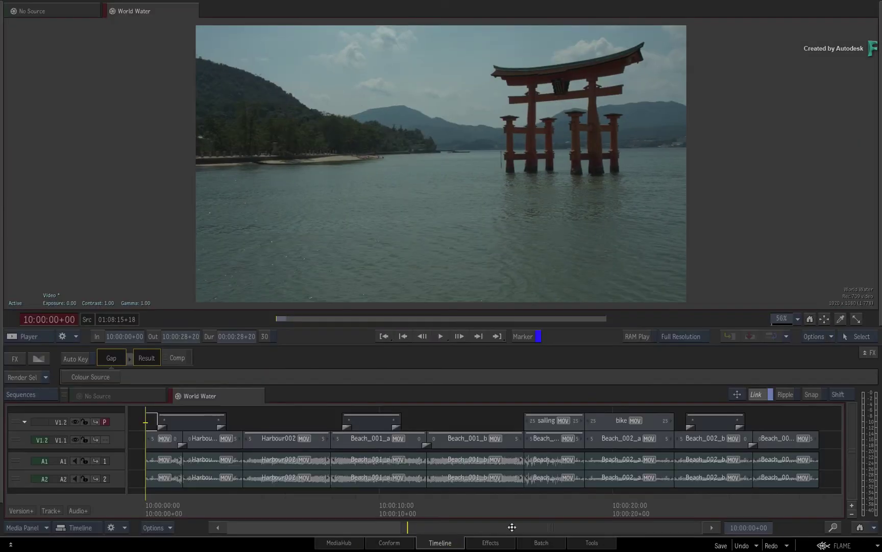
left_click(834, 527)
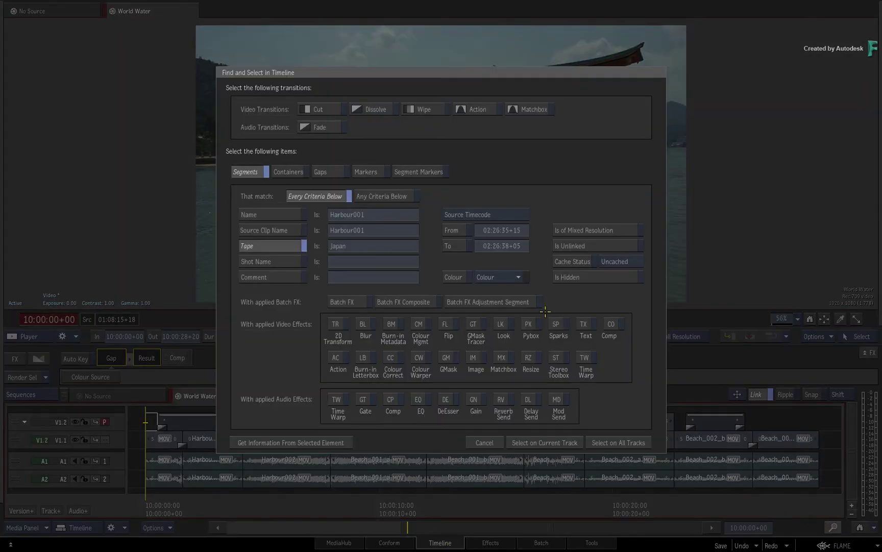
left_click(369, 172)
left_click(413, 171)
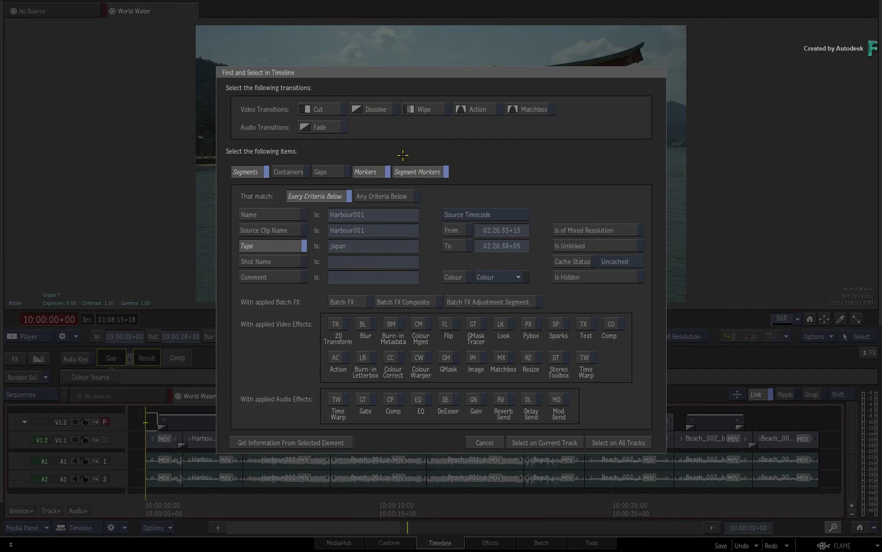
left_click(485, 442)
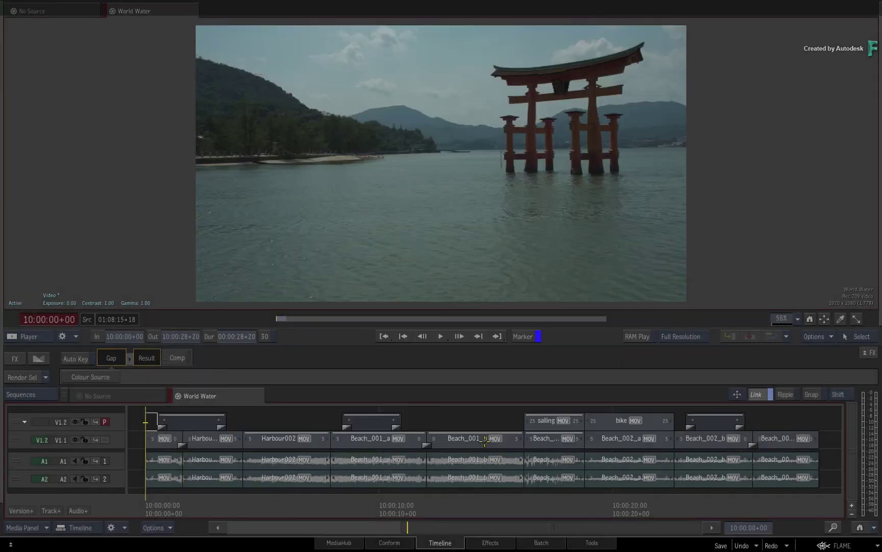
- Back in Effects, filter to the World Water clip, scrub to 10:00:02+00, unfilter, and switch to track V1.1
left_click(479, 543)
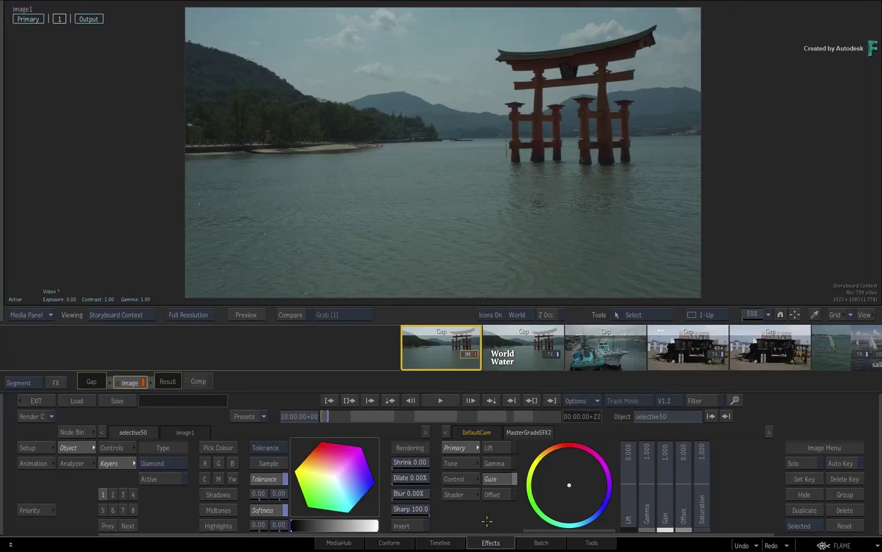
left_click(552, 363)
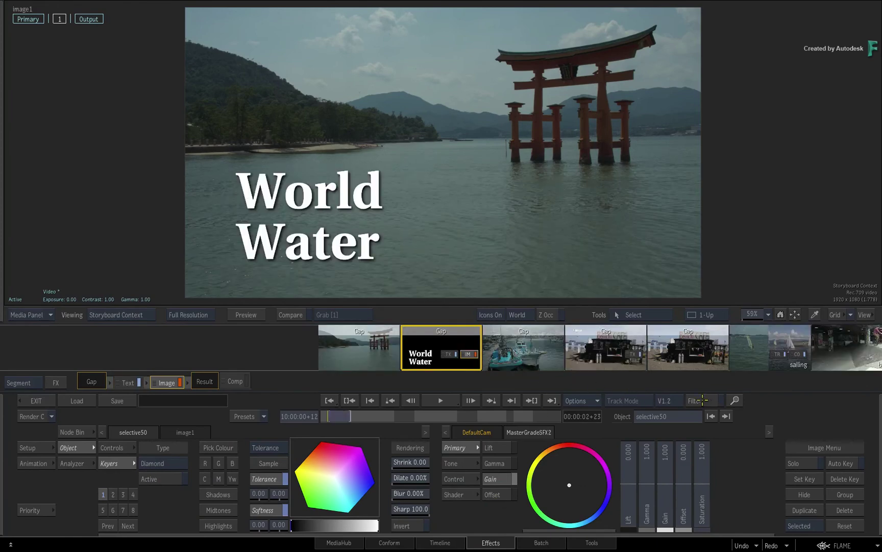
left_click(700, 402)
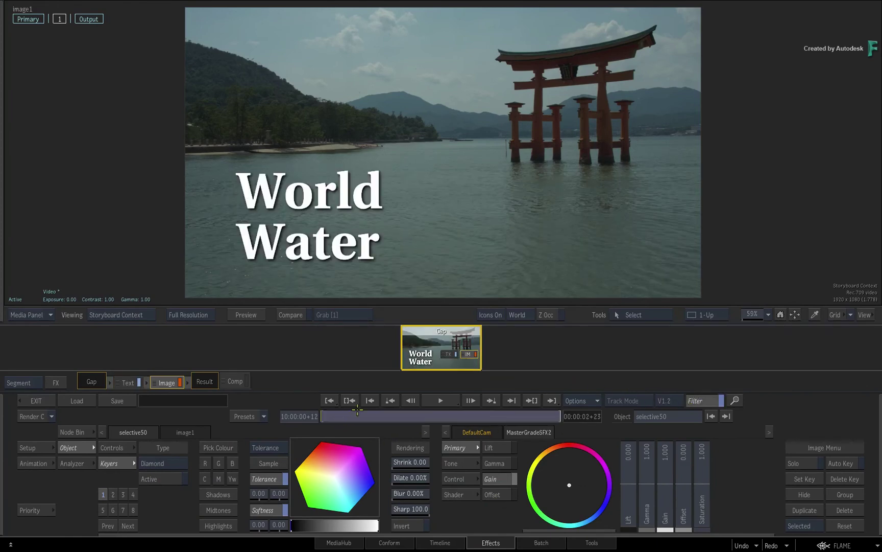
left_click_drag(363, 407, 476, 413)
left_click(690, 404)
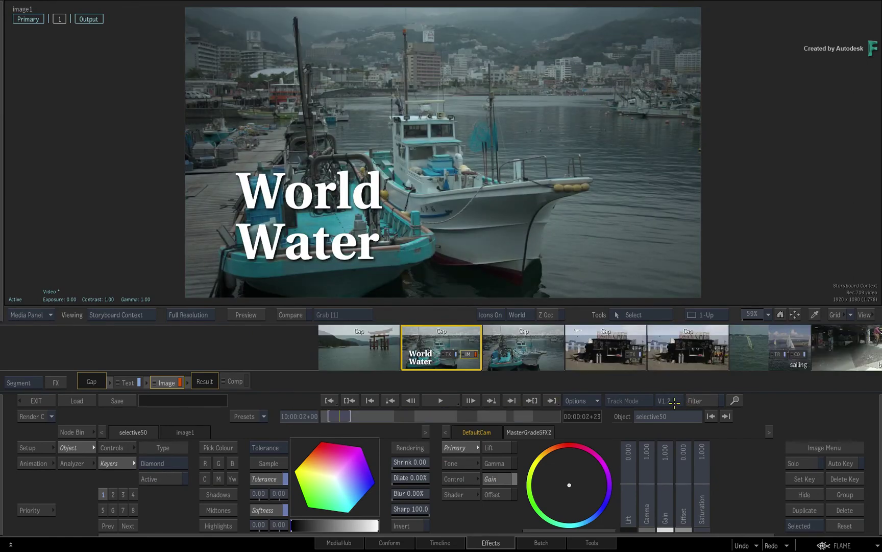
left_click(668, 400)
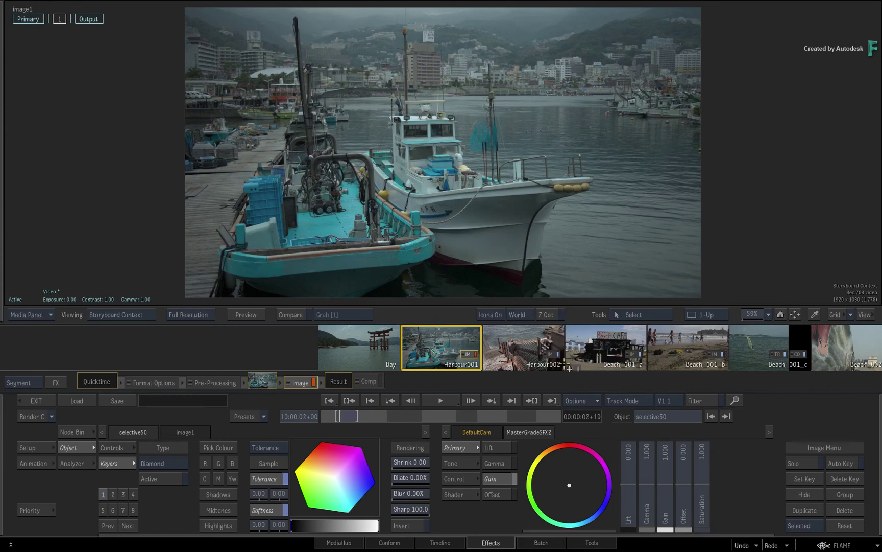
- Filter the storyboard to shots Beach_002_a through Beach_002_c and step through all three
scroll(370, 367, "right", 5)
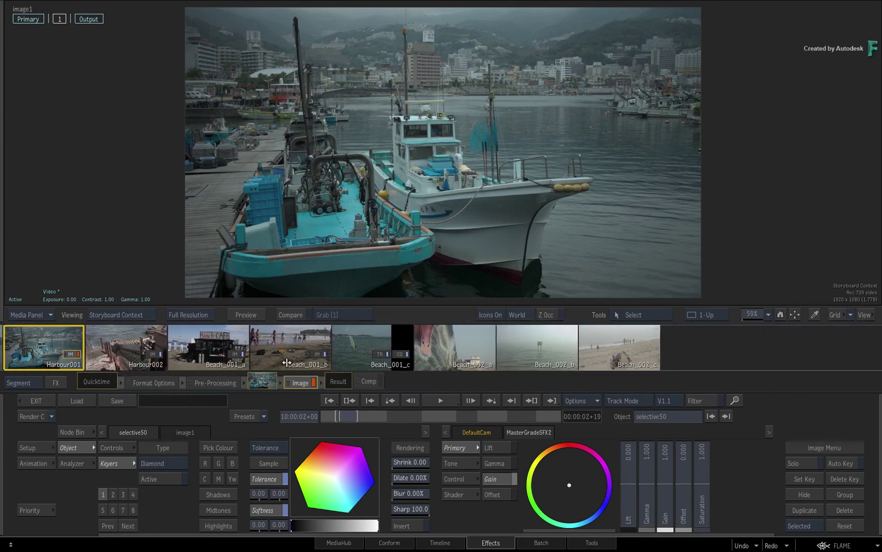
left_click(417, 358)
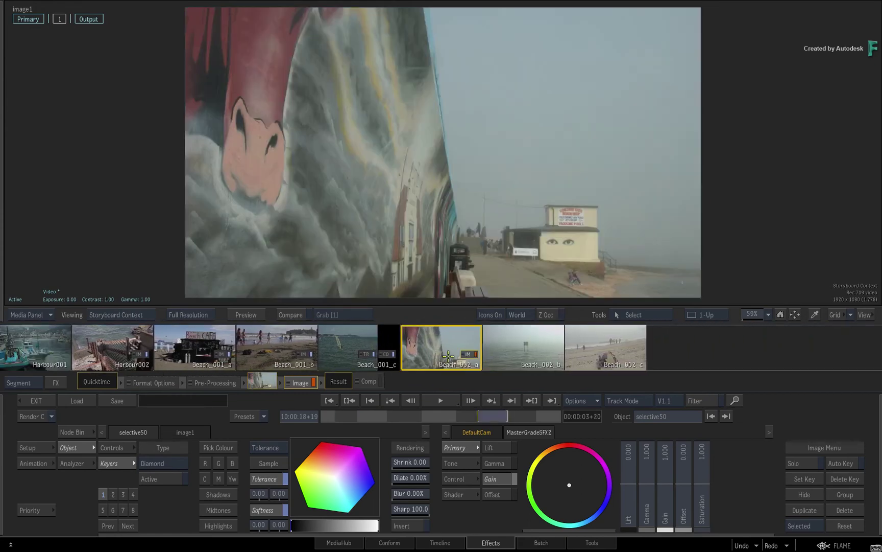
left_click(617, 353, "shift")
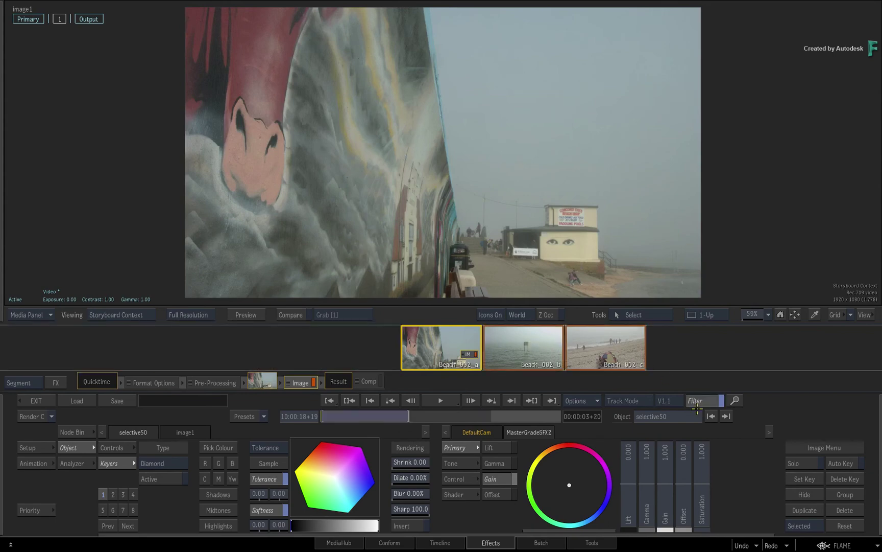
left_click(706, 401)
left_click(575, 357)
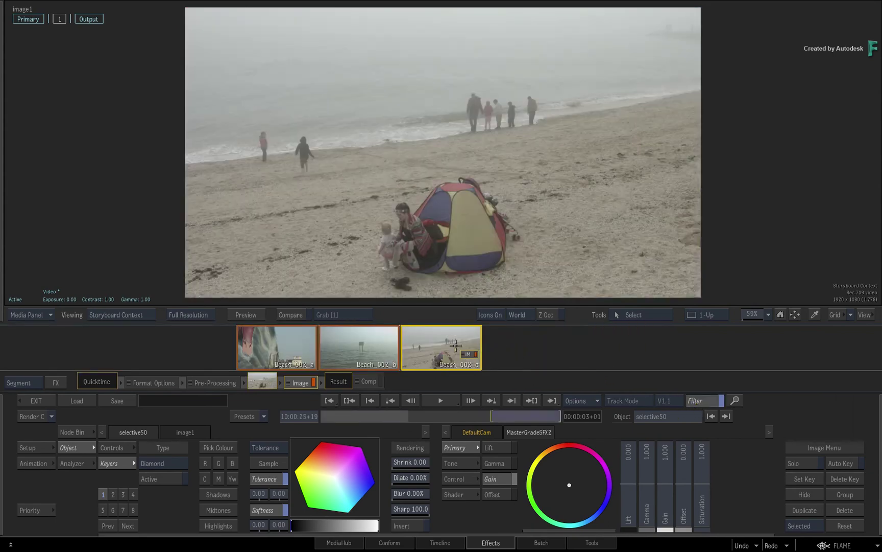
left_click(370, 347)
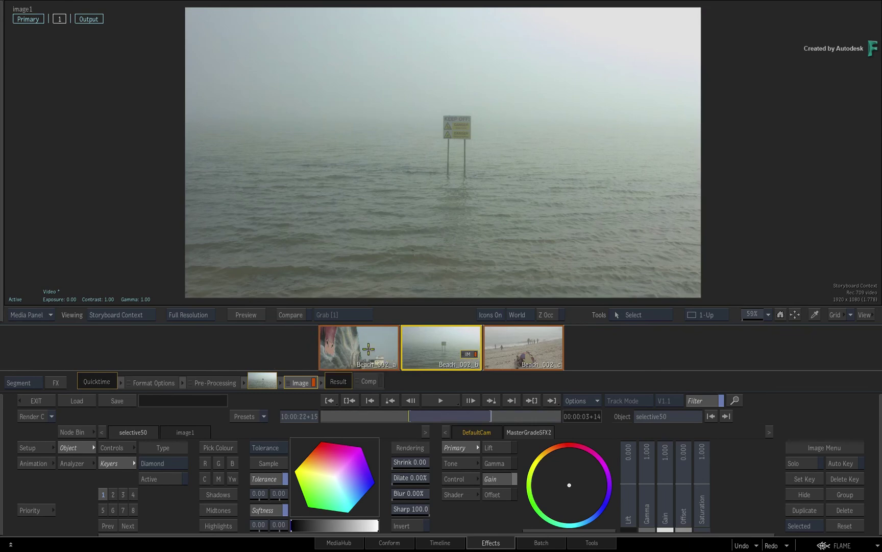
left_click(378, 352)
- Turn the storyboard filter off and make Beach_001_b the current shot
left_click(709, 400)
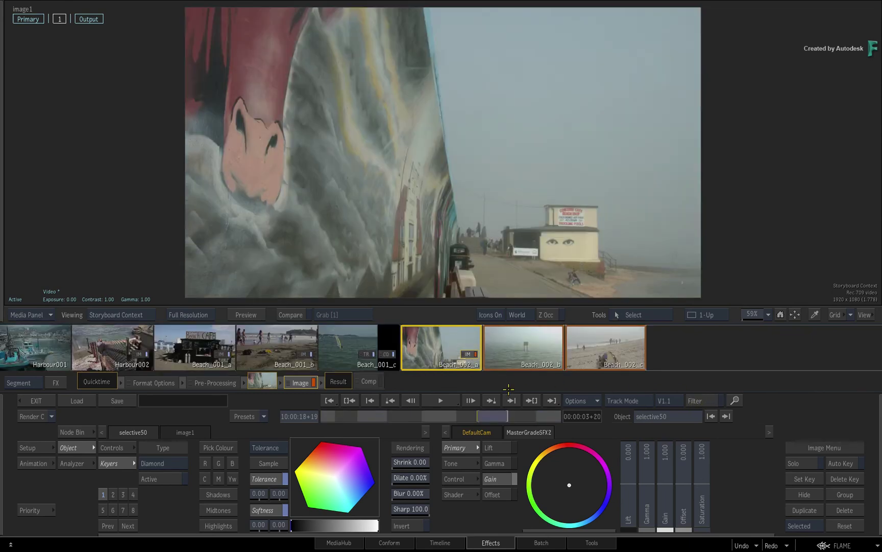
left_click_drag(201, 340, 381, 328)
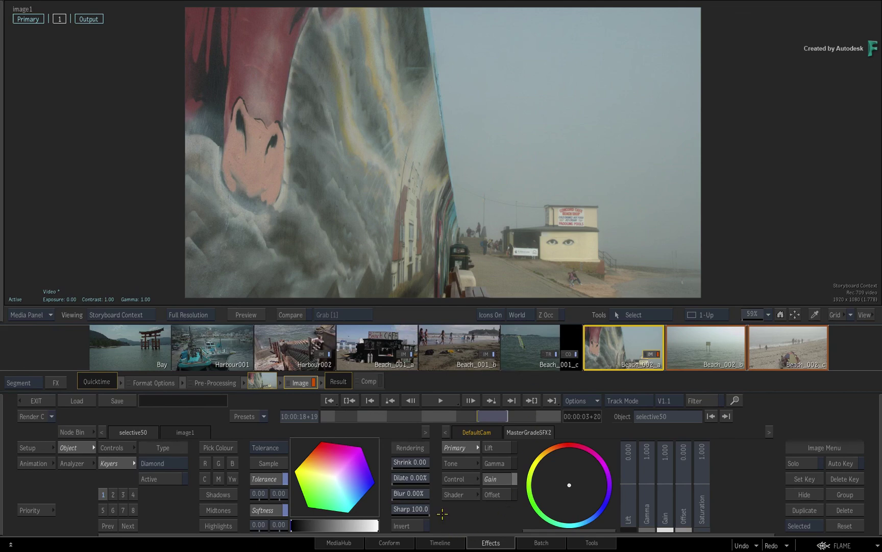
left_click(443, 349)
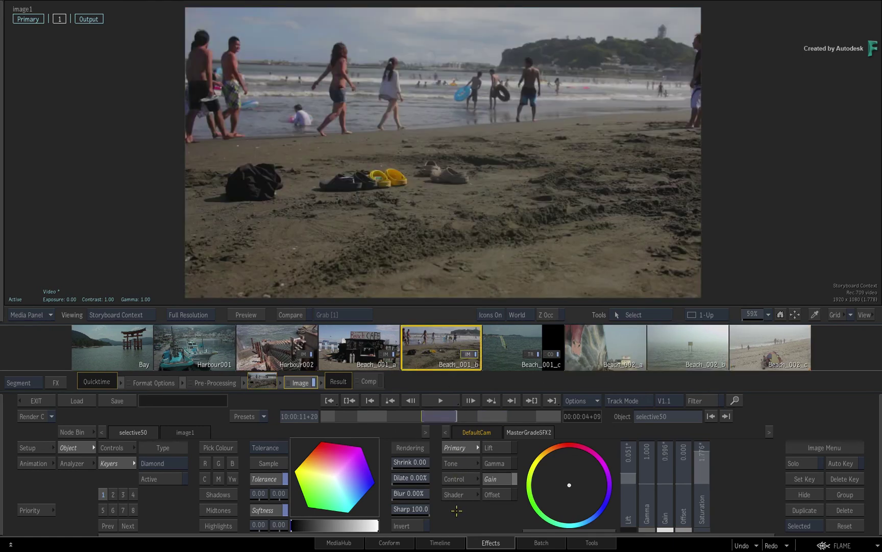